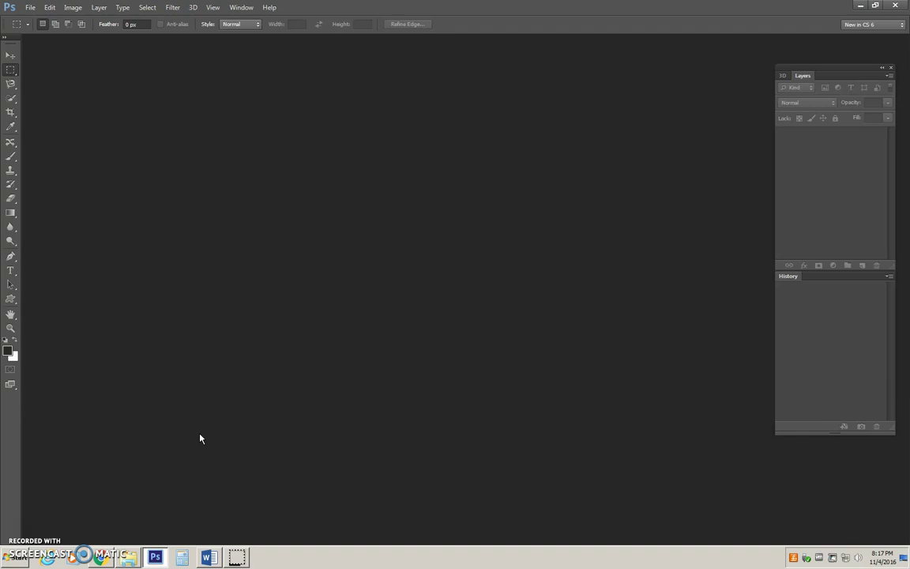
# Step: Create a new white-background document, 900 × 400 px at 300 pixels/inch
pyautogui.click(201, 419)
pyautogui.click(14, 9)
pyautogui.click(31, 8)
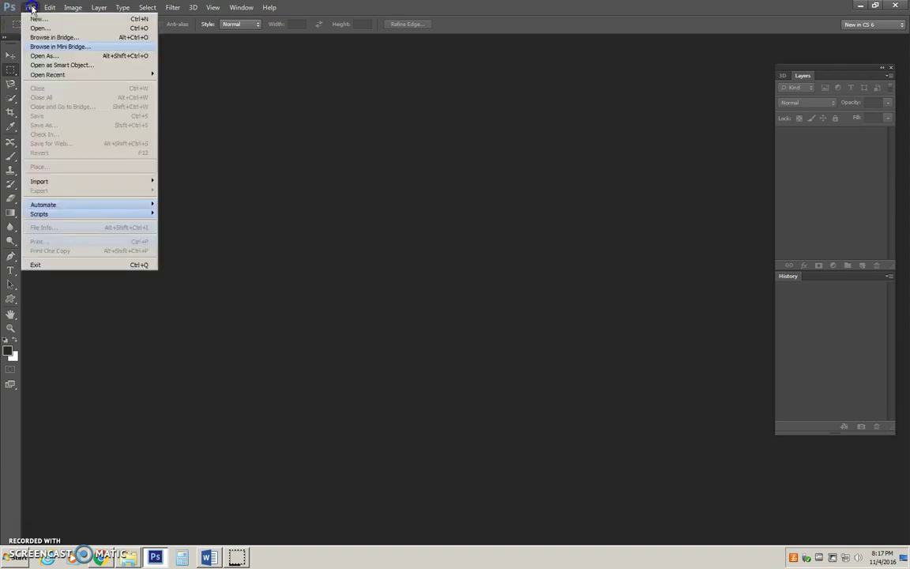
pyautogui.click(36, 18)
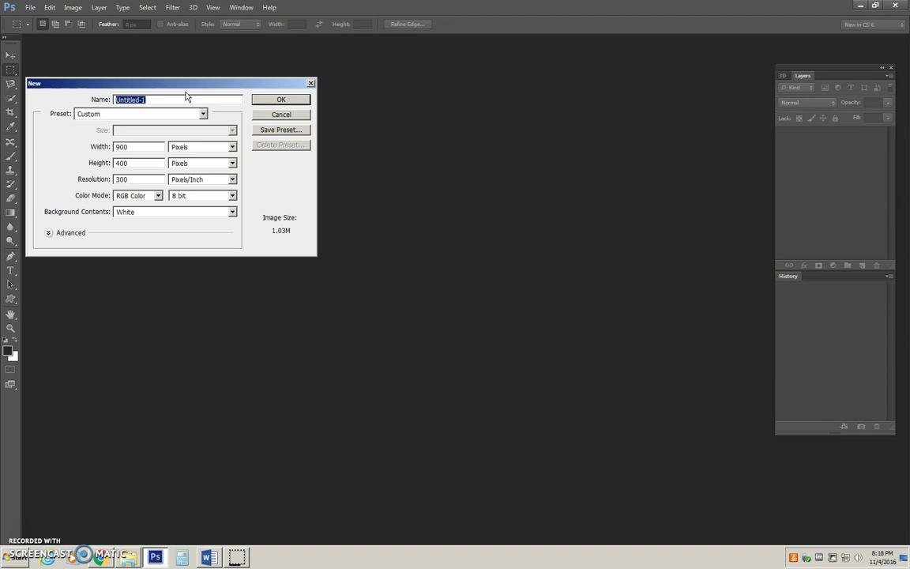
pyautogui.click(157, 180)
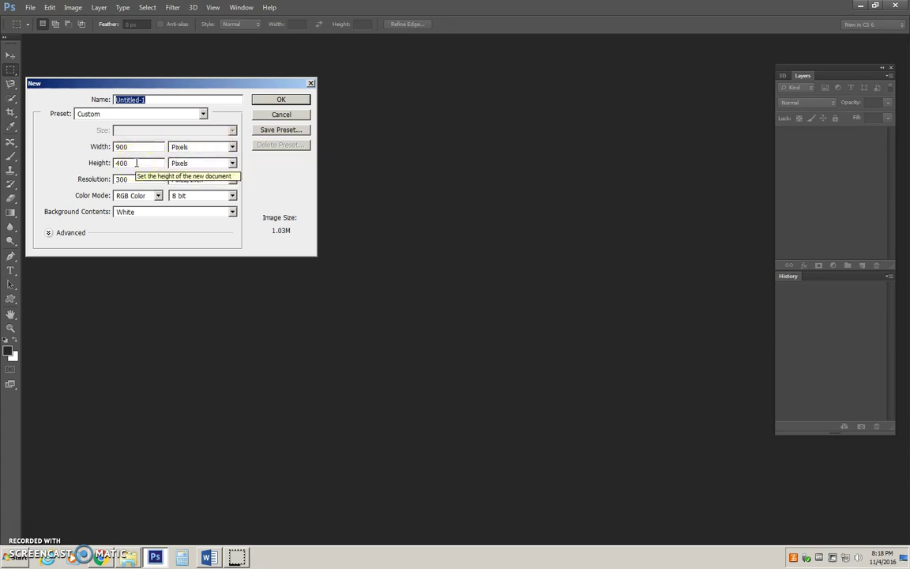
pyautogui.click(280, 100)
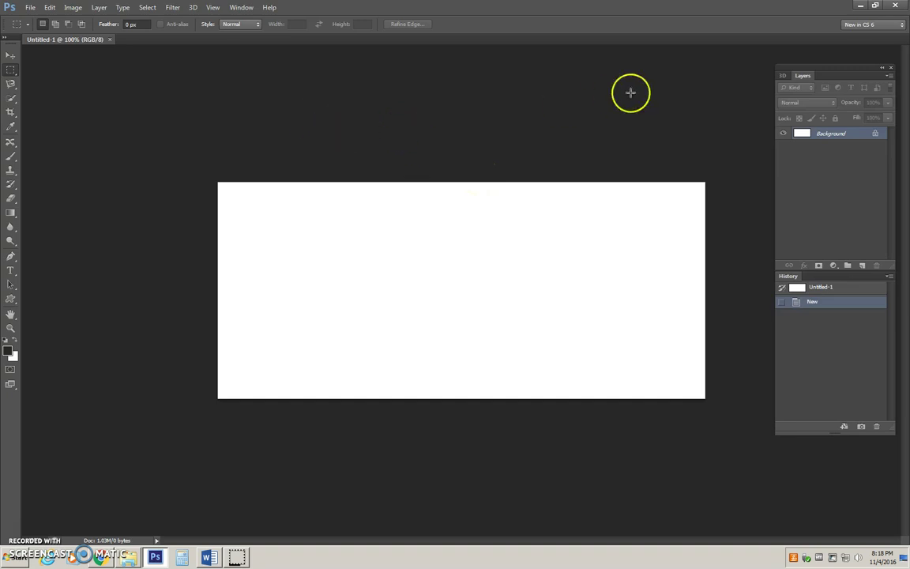
# Step: Open the image pellet_stove_3.jpg
pyautogui.click(32, 9)
pyautogui.click(38, 30)
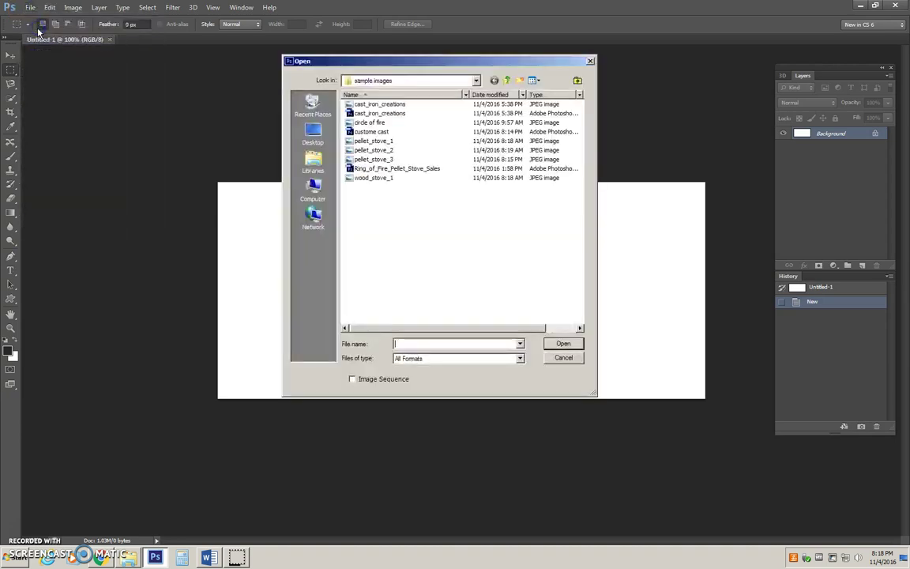
pyautogui.doubleClick(370, 159)
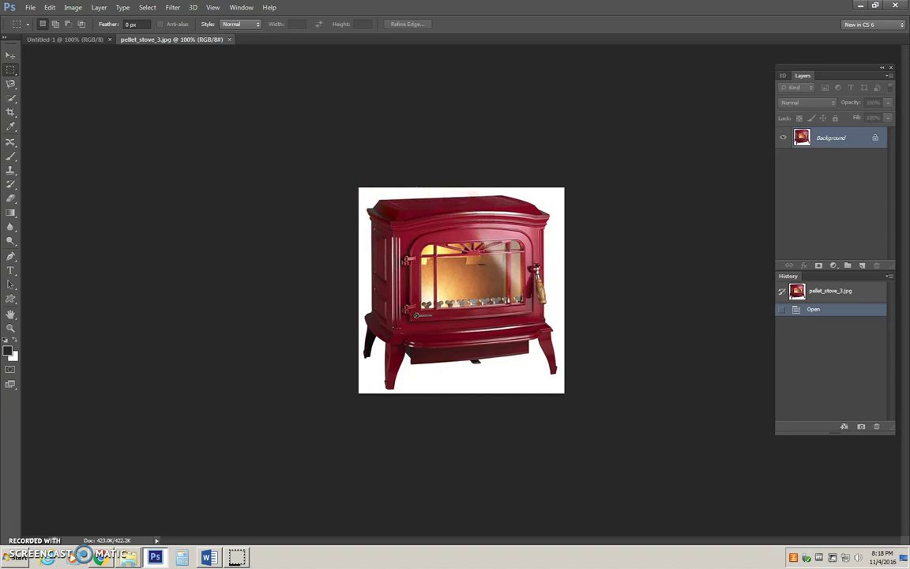
# Step: Move the stove image into the Untitled-1 banner as Layer 1 on the left
pyautogui.click(10, 55)
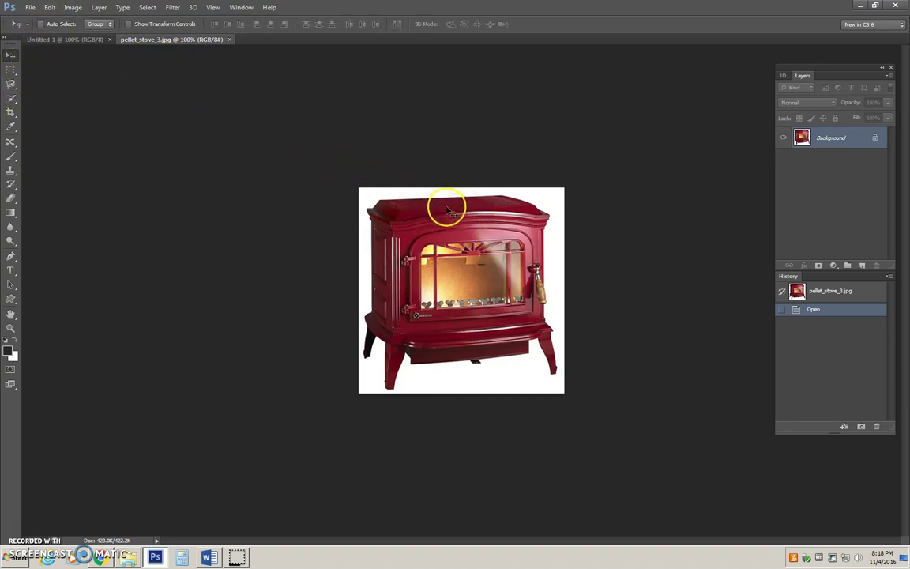
pyautogui.moveTo(451, 220); pyautogui.dragTo(350, 220)
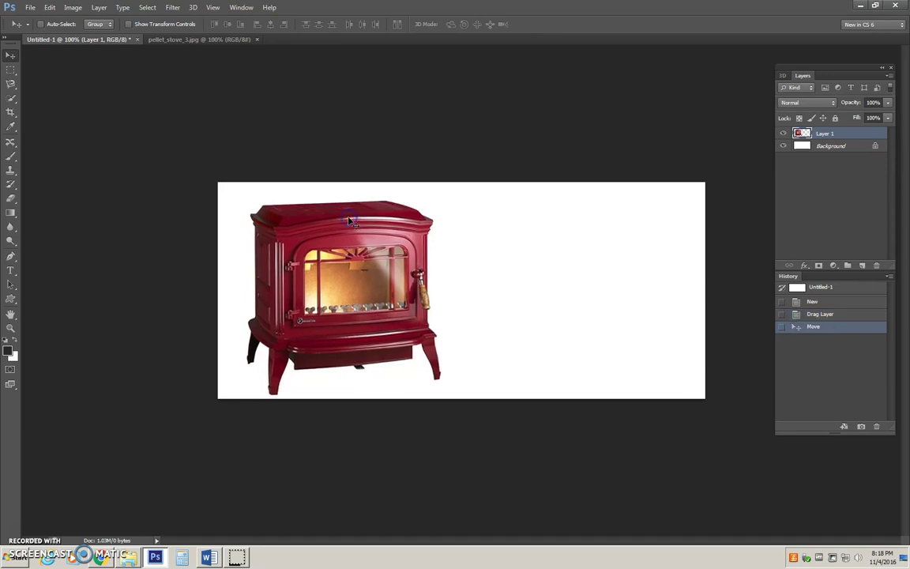
pyautogui.click(410, 251)
pyautogui.click(471, 248)
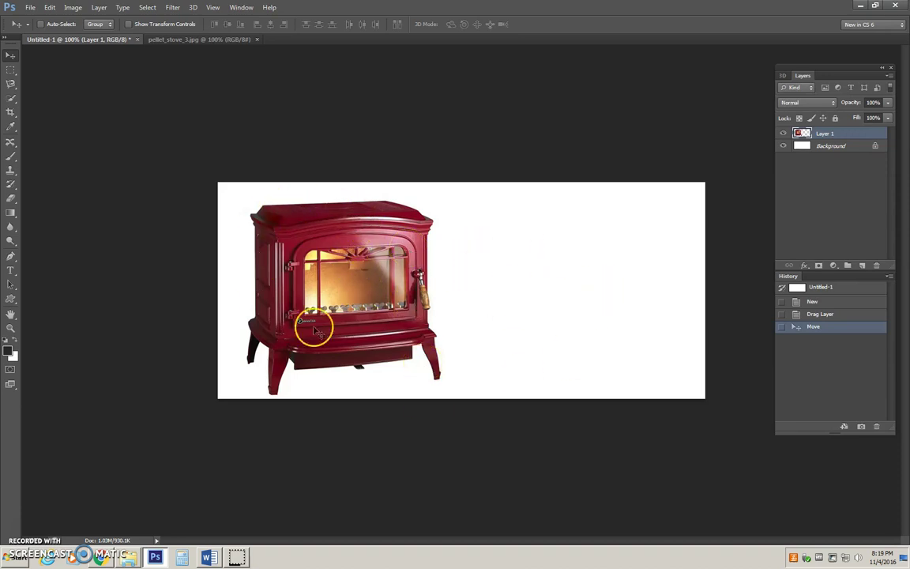
# Step: Nudge the stove layer slightly up and left in the banner
pyautogui.click(230, 41)
pyautogui.click(78, 39)
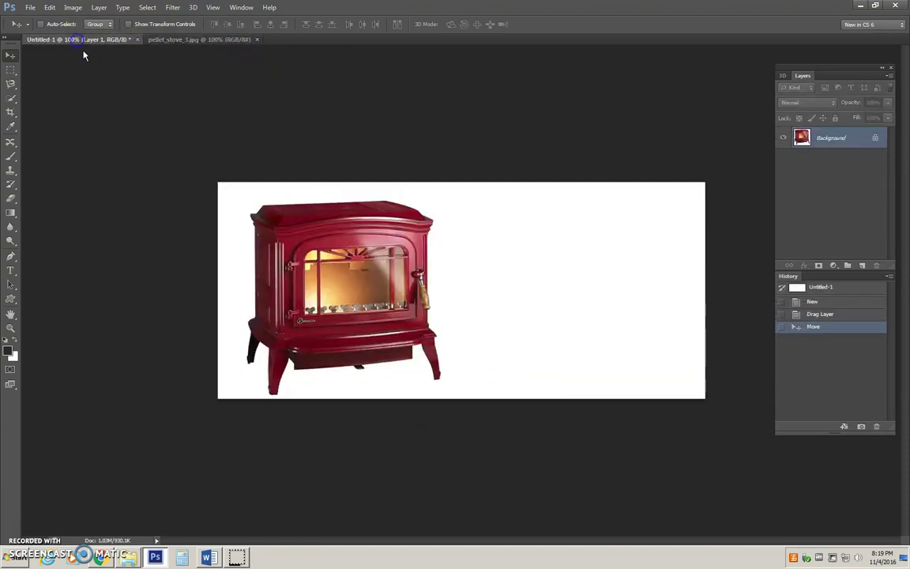
pyautogui.moveTo(289, 232); pyautogui.dragTo(286, 227)
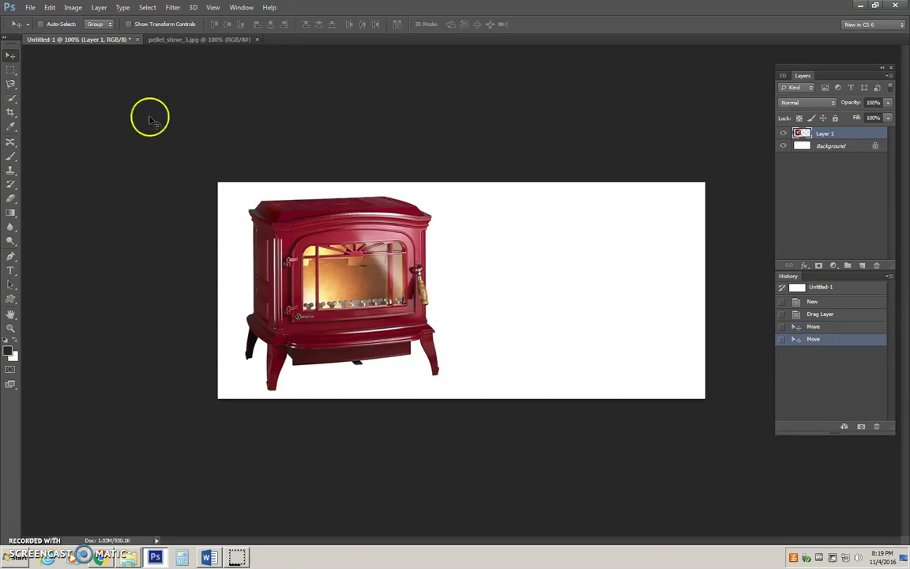
# Step: Select the whole stove, including legs and window, with the Quick Selection tool
pyautogui.click(11, 97)
pyautogui.rightClick(16, 98)
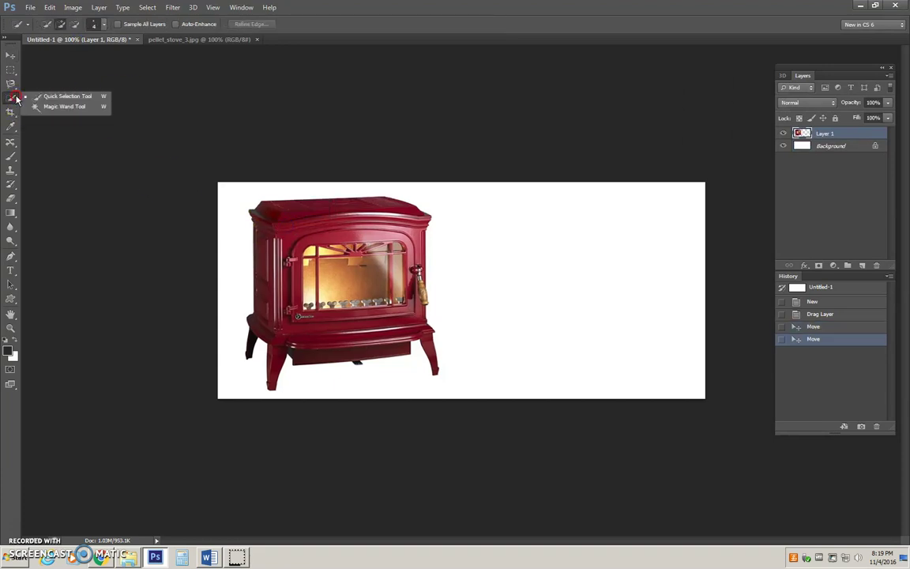
pyautogui.click(41, 95)
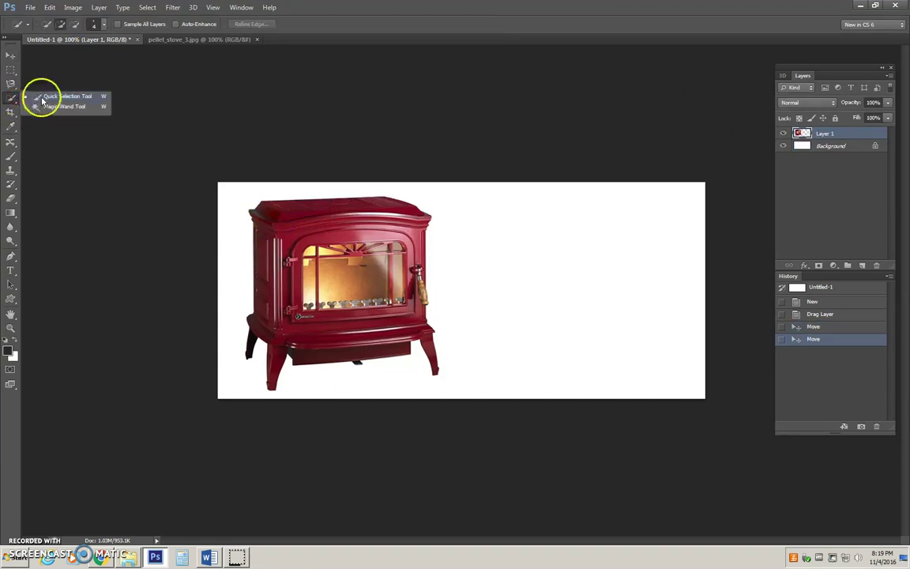
pyautogui.click(251, 203)
pyautogui.click(254, 204)
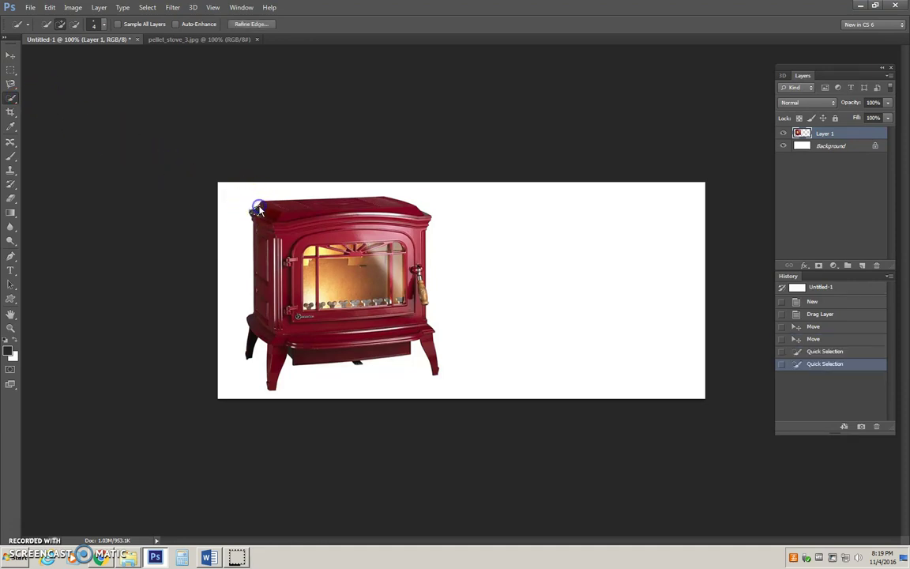
pyautogui.moveTo(259, 207)
pyautogui.mouseDown()
pyautogui.moveTo(345, 205)
pyautogui.moveTo(390, 214)
pyautogui.moveTo(425, 236)
pyautogui.moveTo(419, 309)
pyautogui.mouseUp()
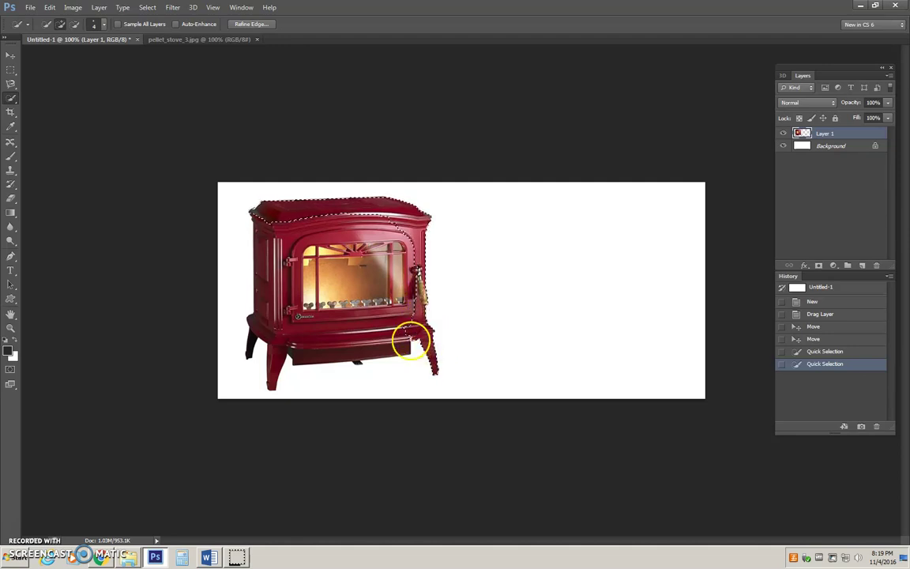
pyautogui.moveTo(379, 354); pyautogui.dragTo(355, 357)
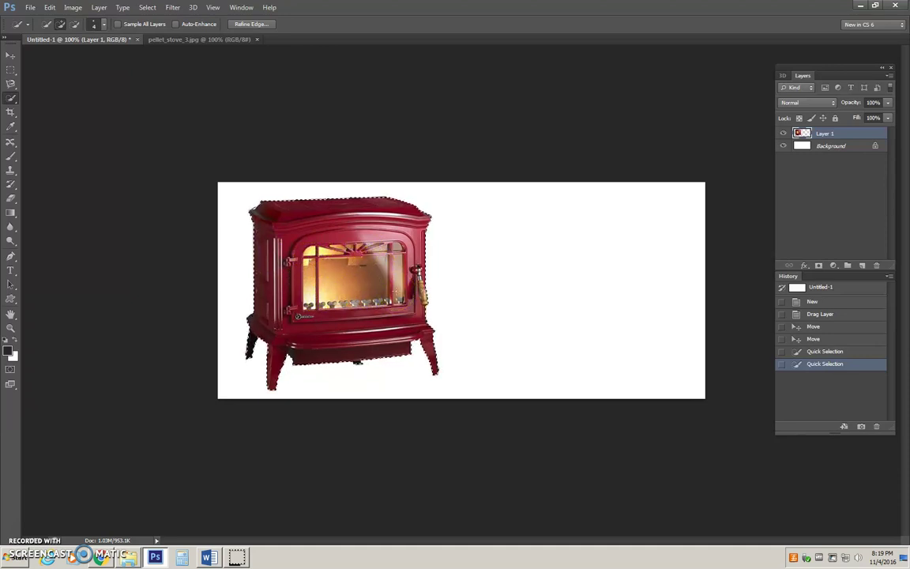
pyautogui.click(396, 292)
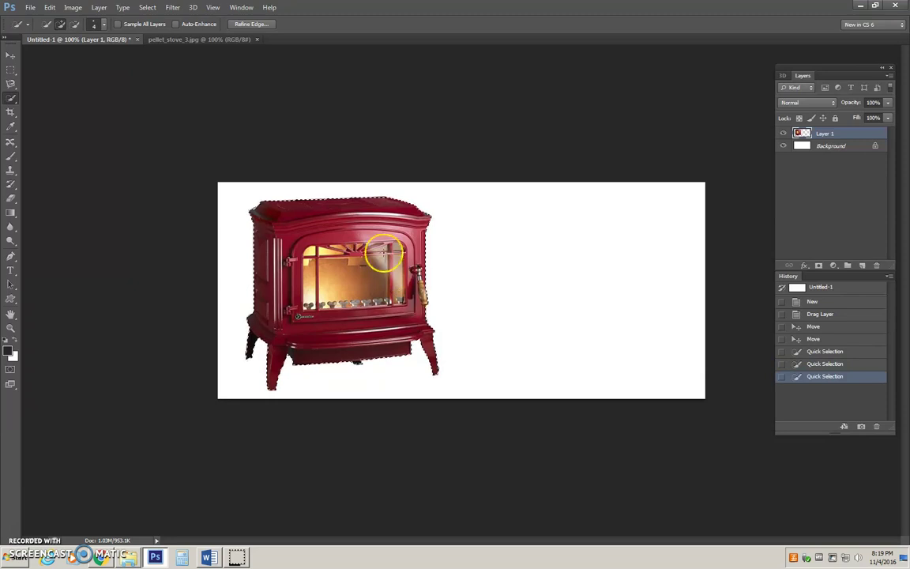
# Step: Refine the edge on black: Smart Radius 6.8, Smooth 7, Contrast 13, Shift Edge -12
pyautogui.click(258, 25)
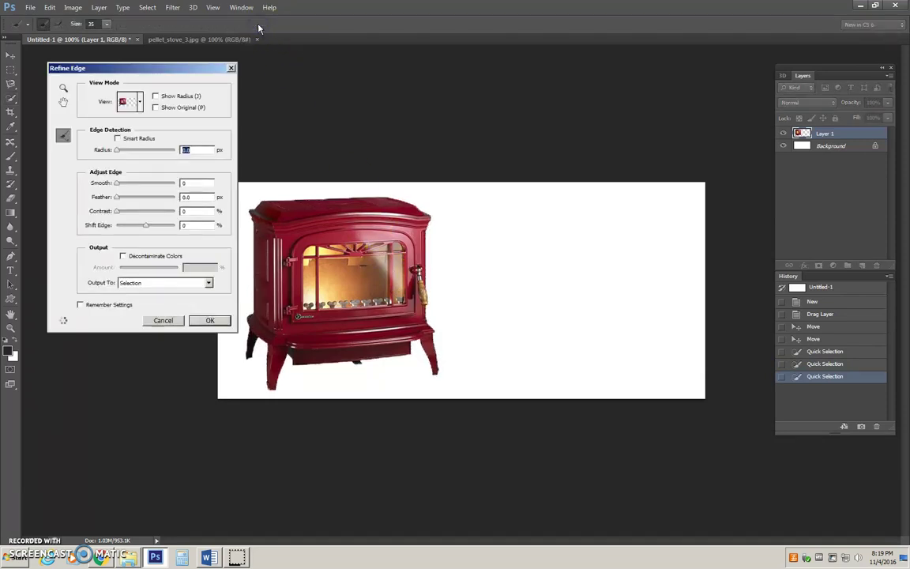
pyautogui.click(140, 101)
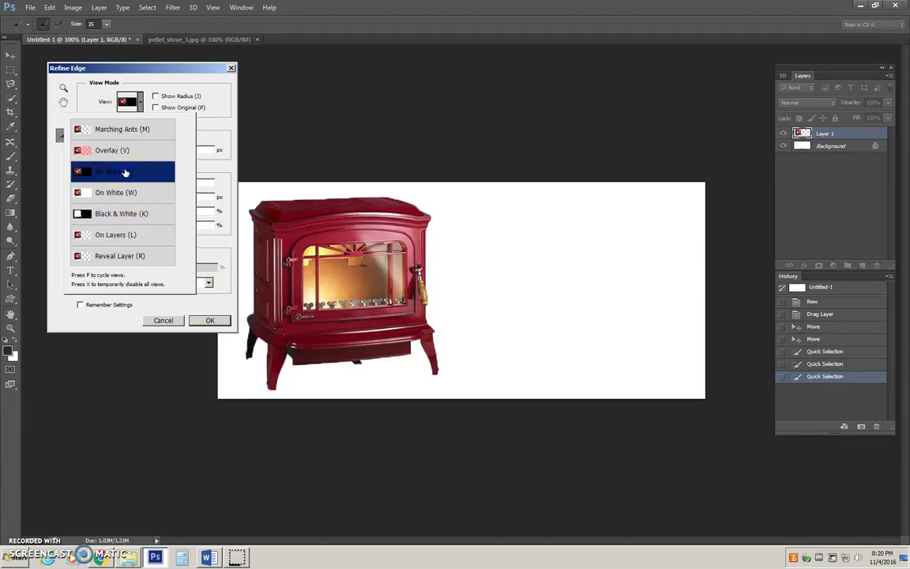
pyautogui.click(127, 171)
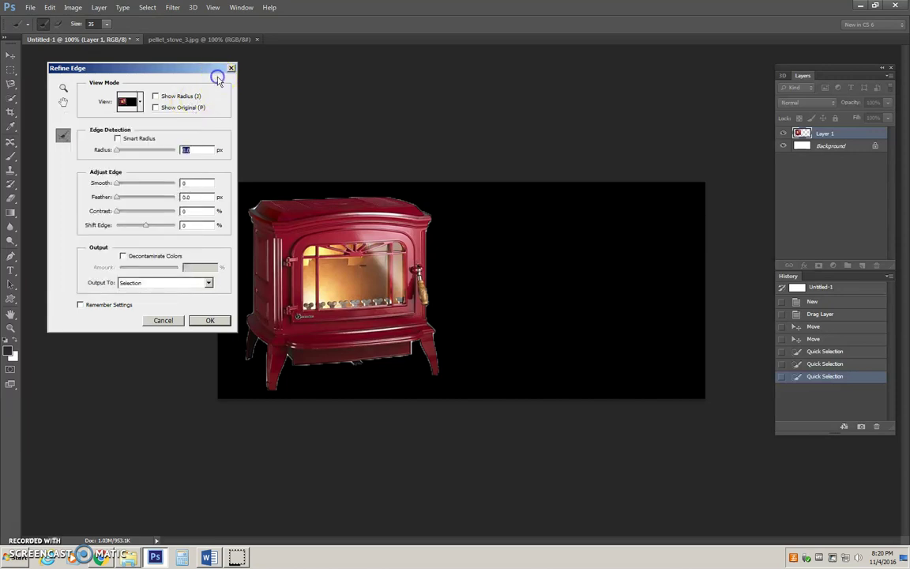
pyautogui.click(117, 139)
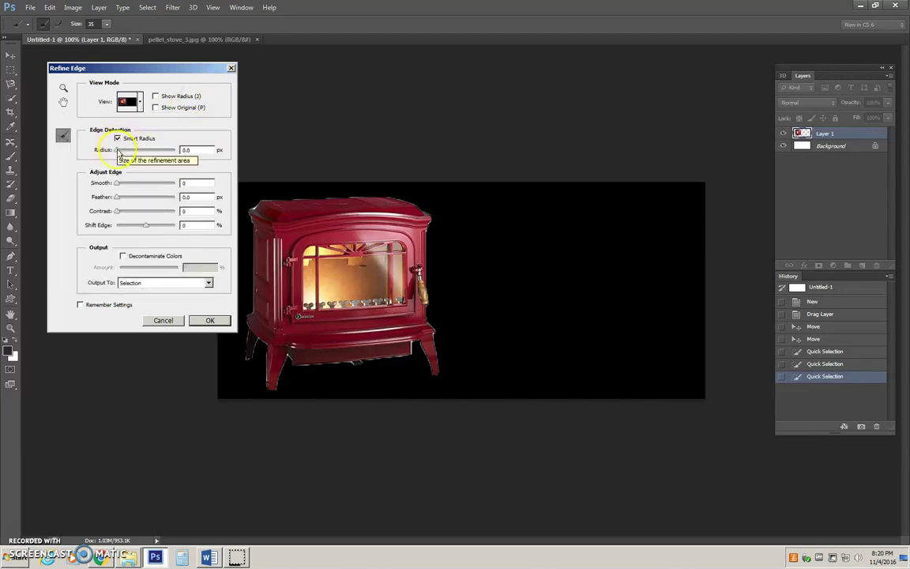
pyautogui.moveTo(117, 150); pyautogui.dragTo(135, 155)
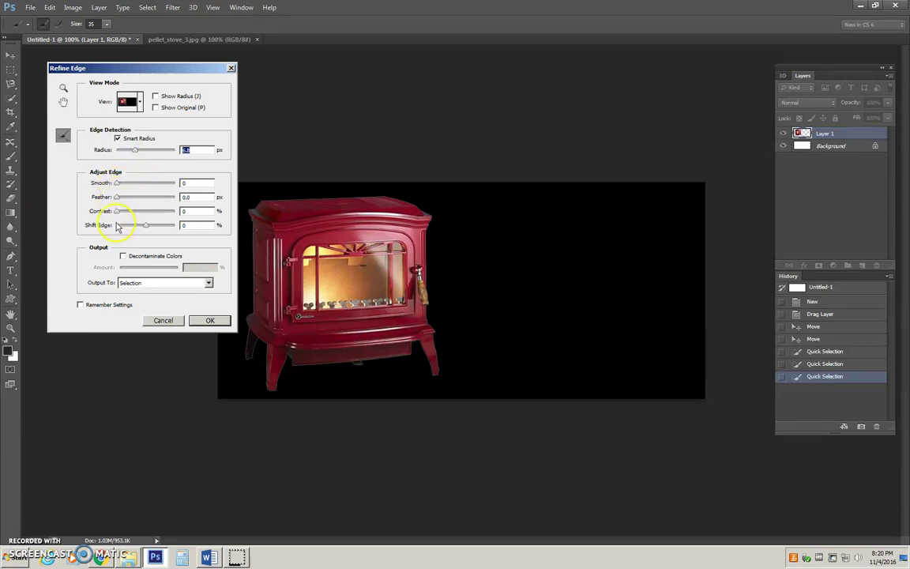
pyautogui.moveTo(145, 231); pyautogui.dragTo(143, 228)
pyautogui.moveTo(118, 216); pyautogui.dragTo(125, 213)
pyautogui.moveTo(119, 186); pyautogui.dragTo(121, 184)
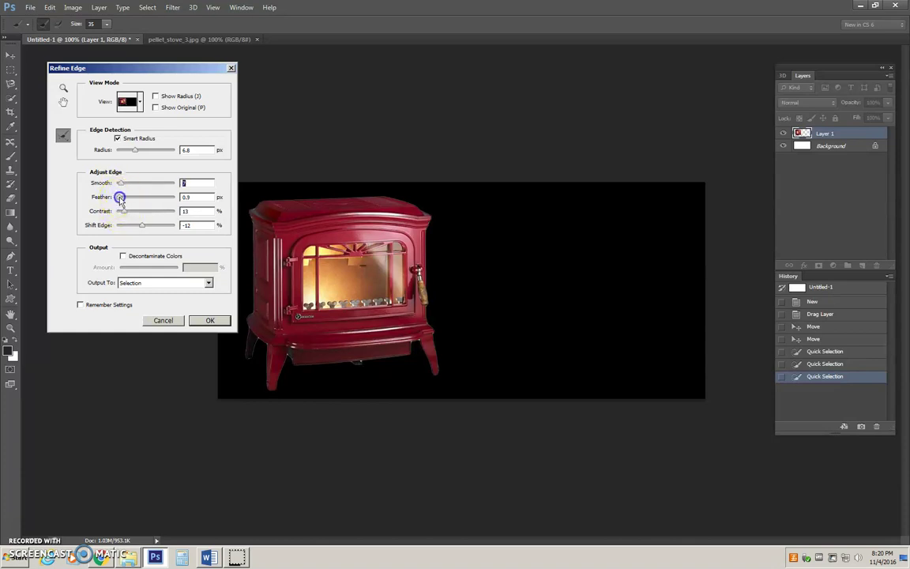
pyautogui.click(120, 200)
pyautogui.moveTo(121, 202); pyautogui.dragTo(115, 200)
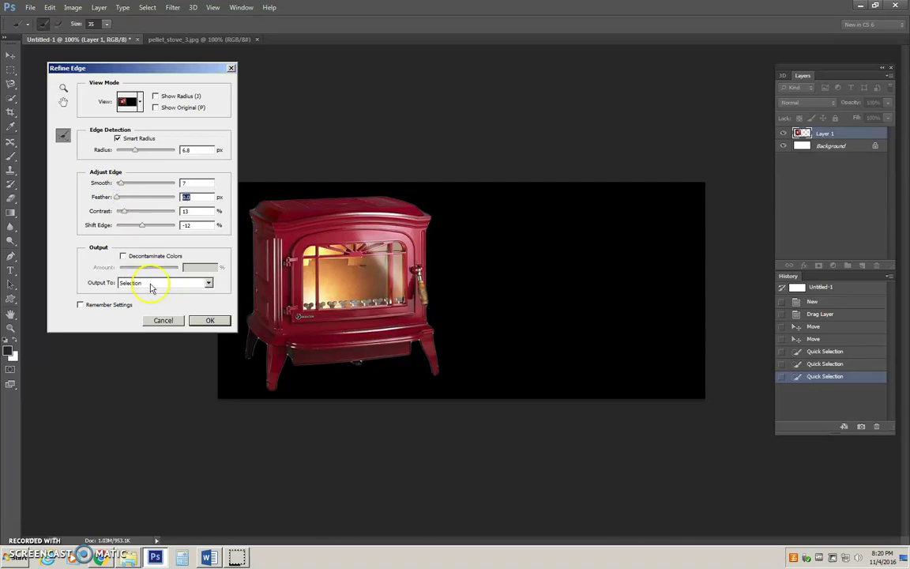
# Step: Output the refined stove selection to a new layer with a layer mask
pyautogui.click(208, 284)
pyautogui.click(178, 323)
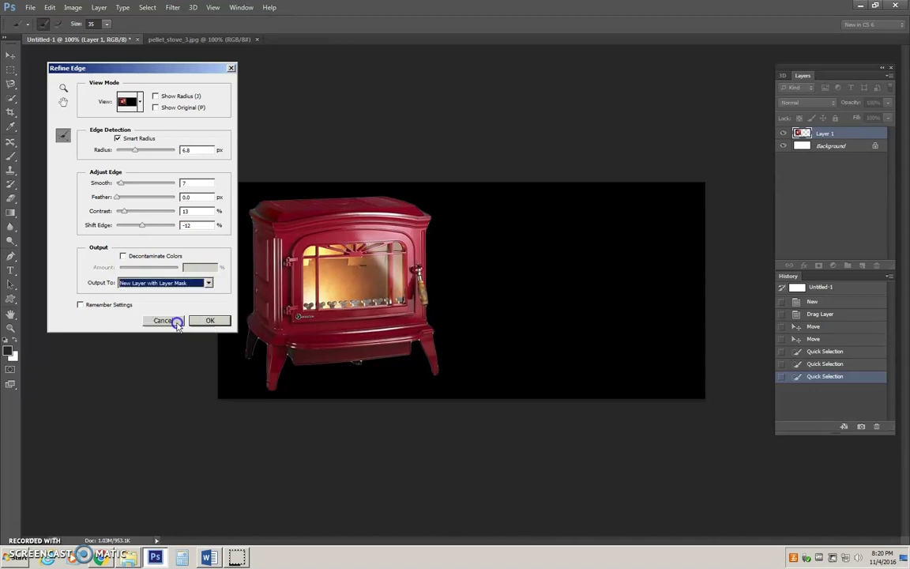
pyautogui.click(209, 319)
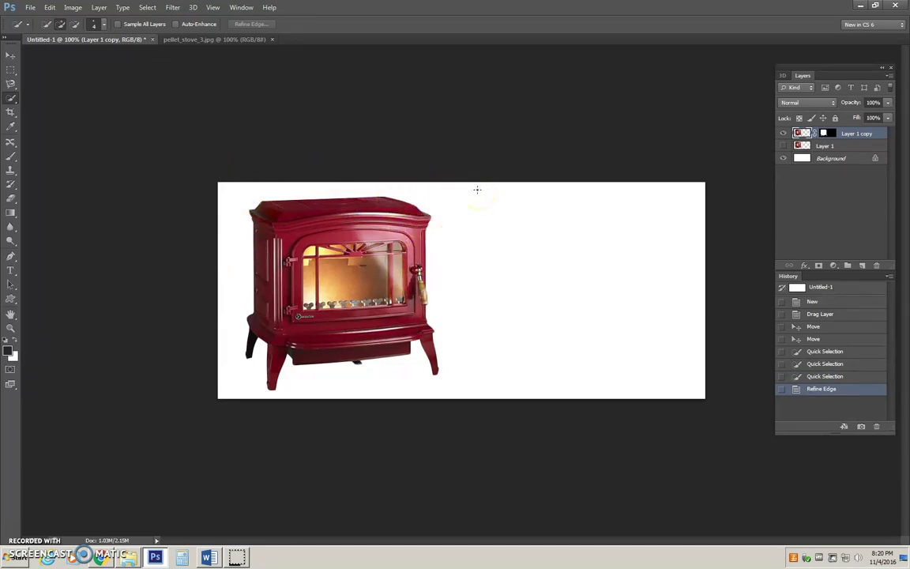
# Step: Select the entire Background layer canvas with the Rectangular Marquee
pyautogui.click(803, 159)
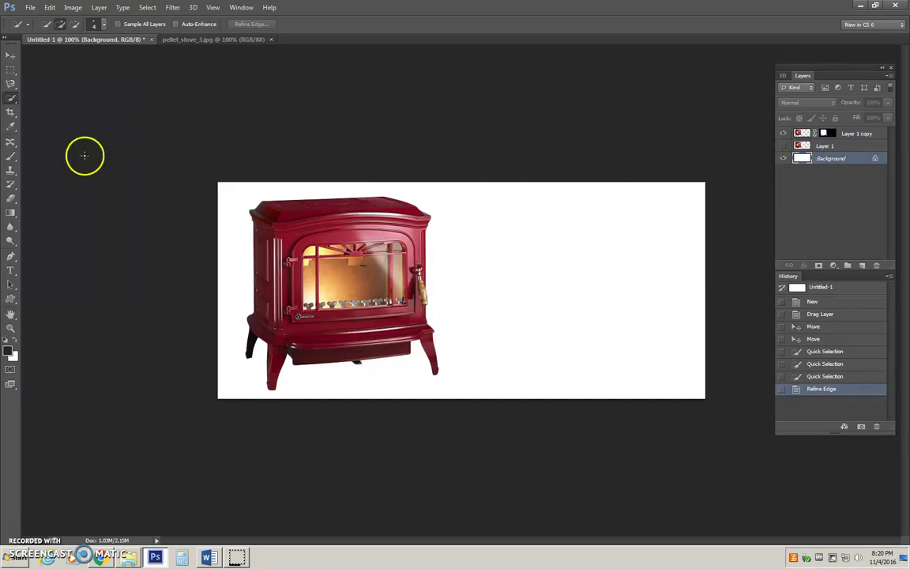
pyautogui.click(11, 70)
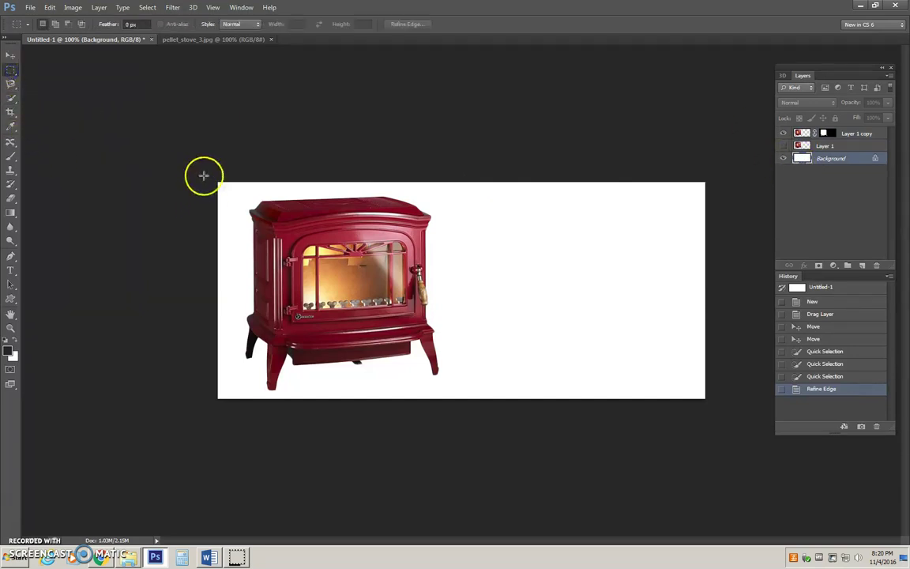
pyautogui.moveTo(227, 189); pyautogui.dragTo(695, 409)
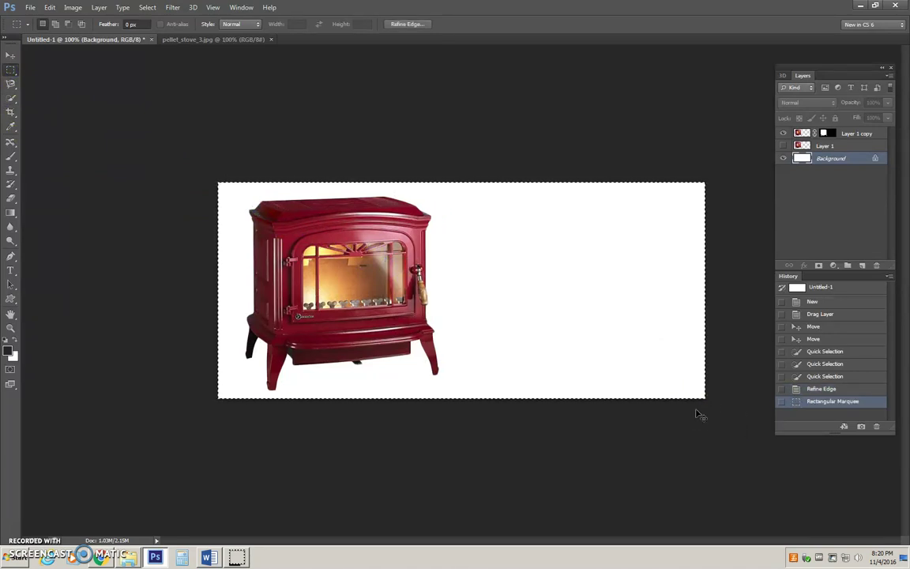
# Step: Darken the background to charcoal gray via Hue/Saturation (saturation -31, lightness -74), then deselect
pyautogui.hotkey('ctrl', 'u')
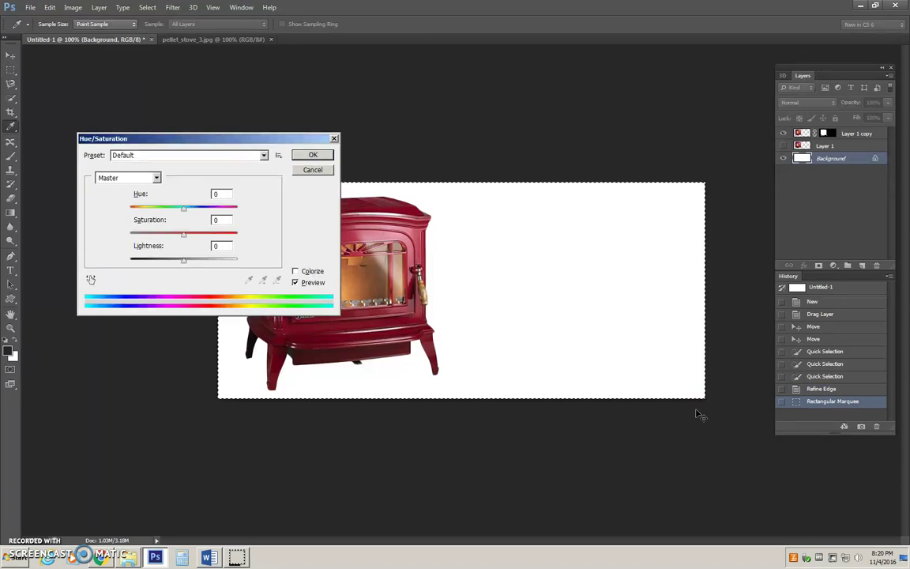
pyautogui.moveTo(262, 138); pyautogui.dragTo(620, 42)
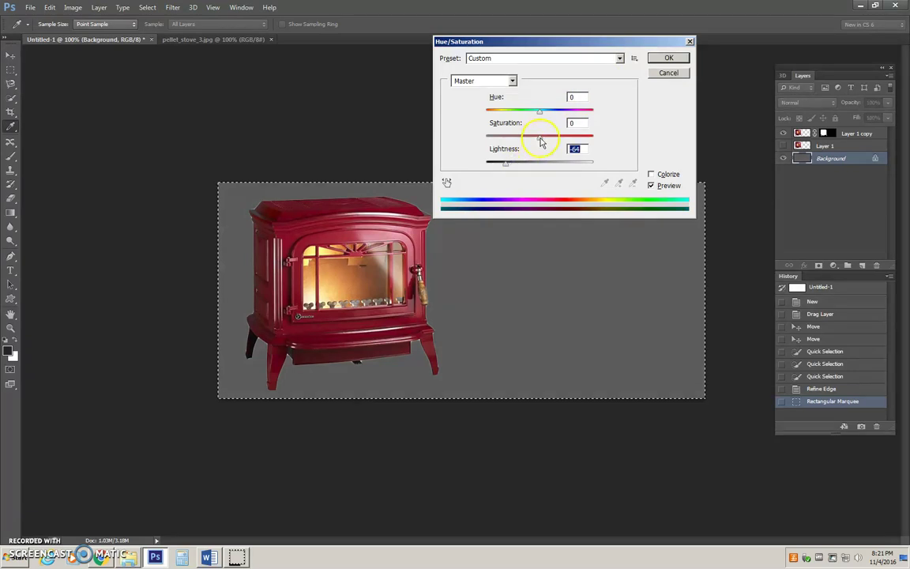
pyautogui.moveTo(540, 136); pyautogui.dragTo(563, 114)
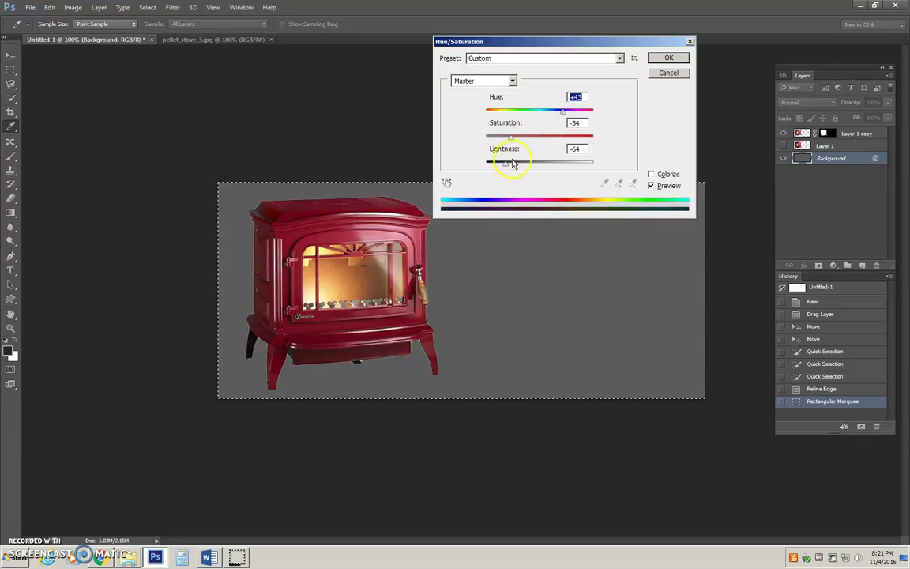
pyautogui.moveTo(511, 136); pyautogui.dragTo(500, 166)
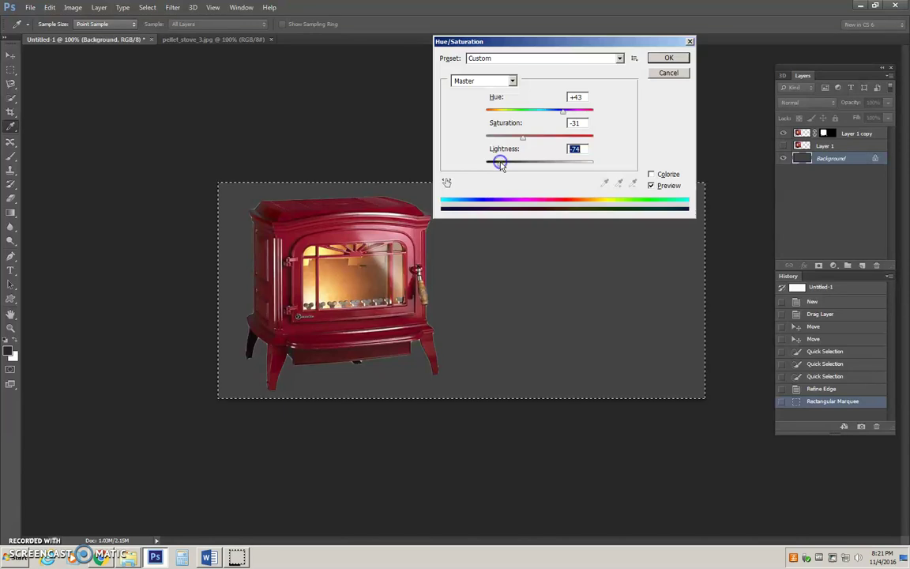
pyautogui.click(676, 60)
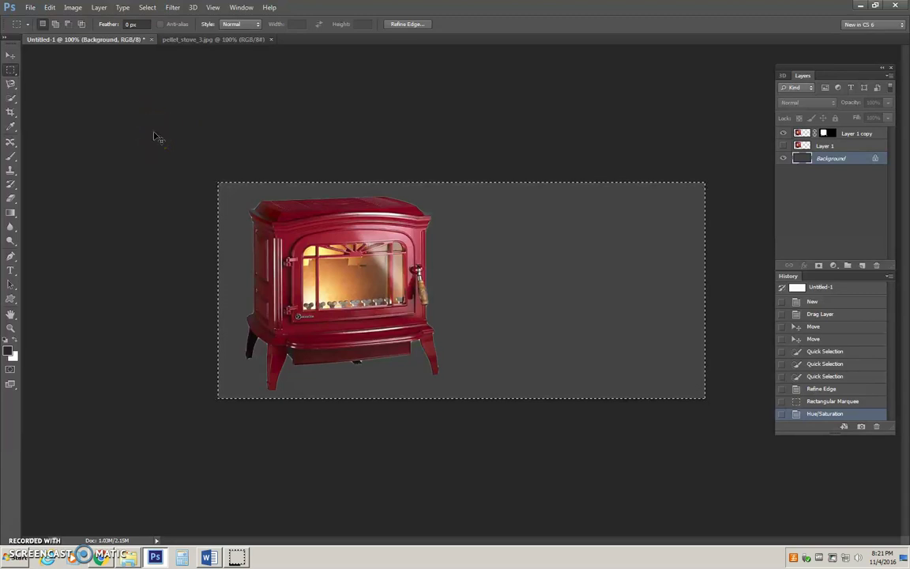
pyautogui.hotkey('ctrl', 'd')
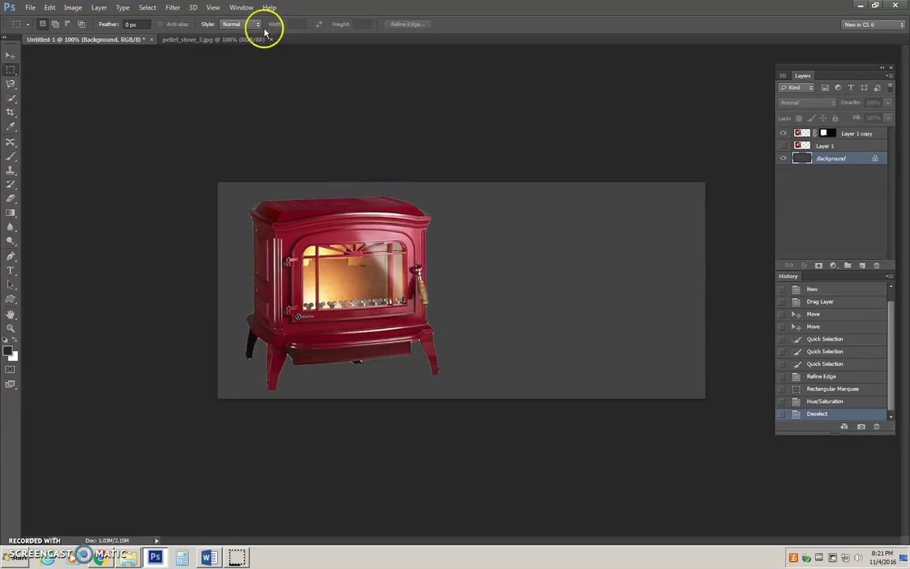
# Step: Open circle of fire.jpg from the sample images folder
pyautogui.click(30, 8)
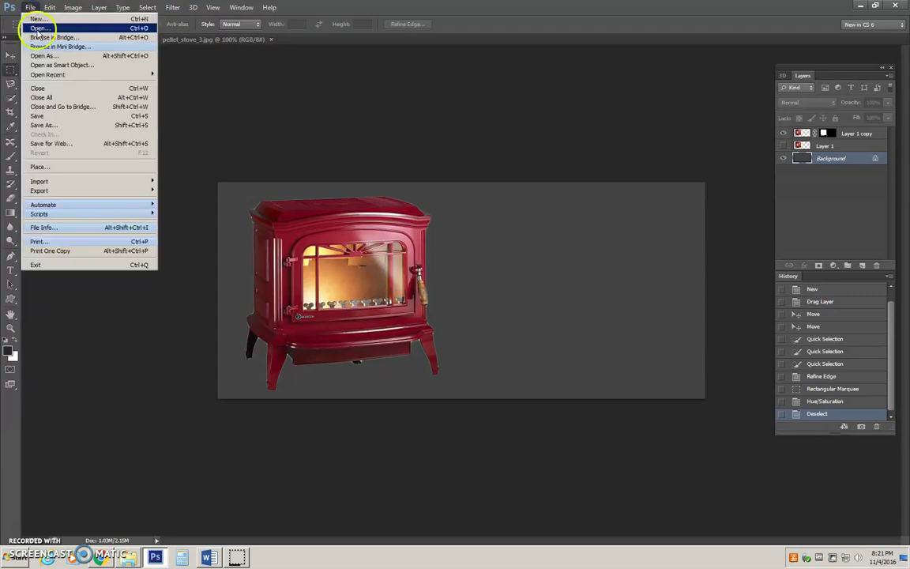
pyautogui.click(37, 29)
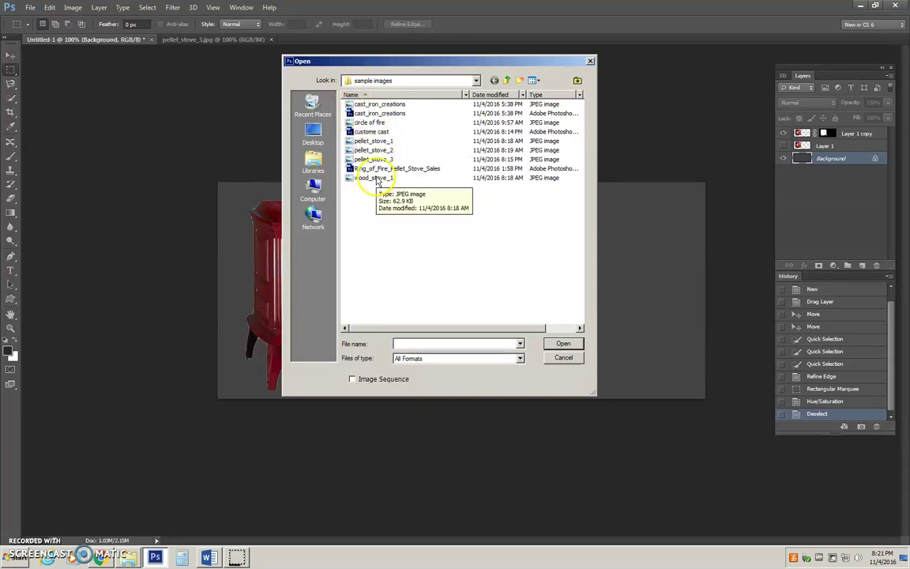
pyautogui.doubleClick(370, 122)
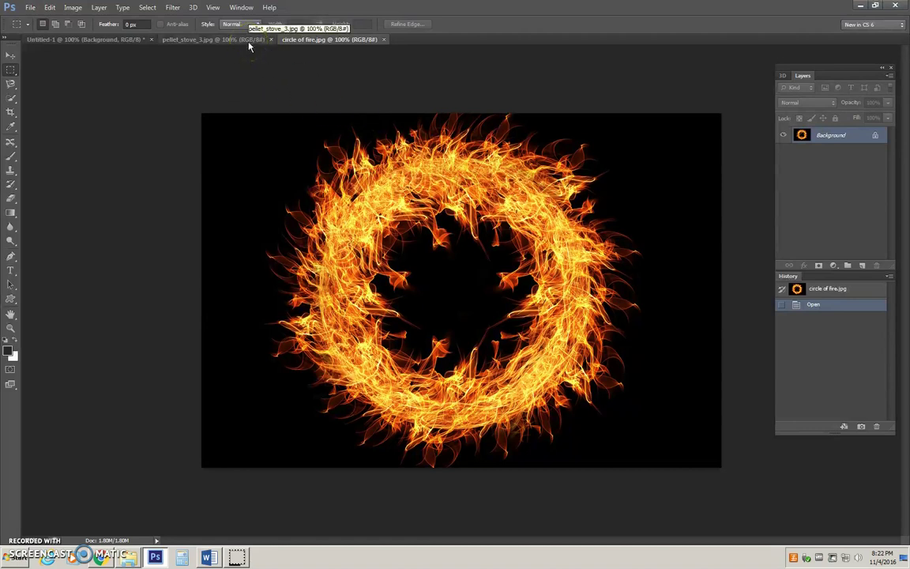
# Step: Resize the fire image to 300 px high, making it 440 × 300 pixels
pyautogui.click(73, 7)
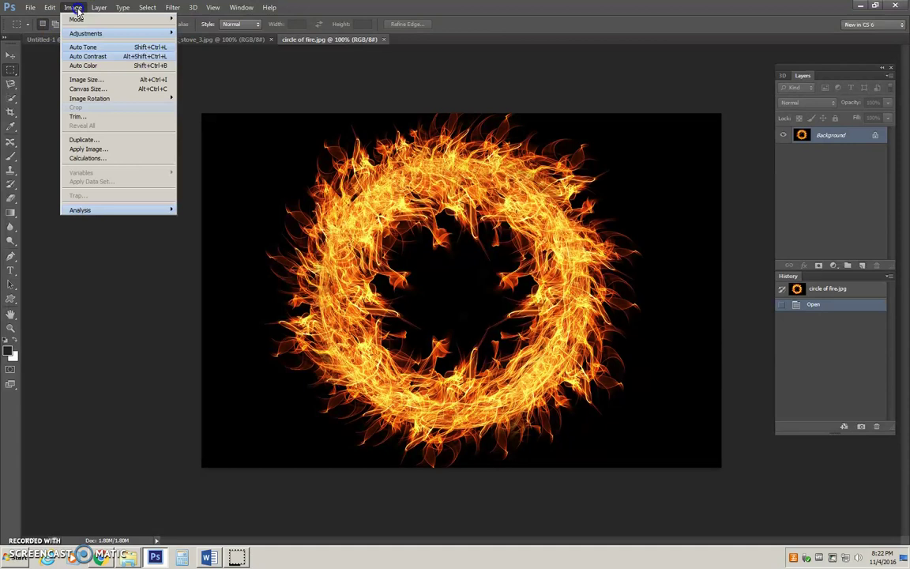
pyautogui.click(77, 79)
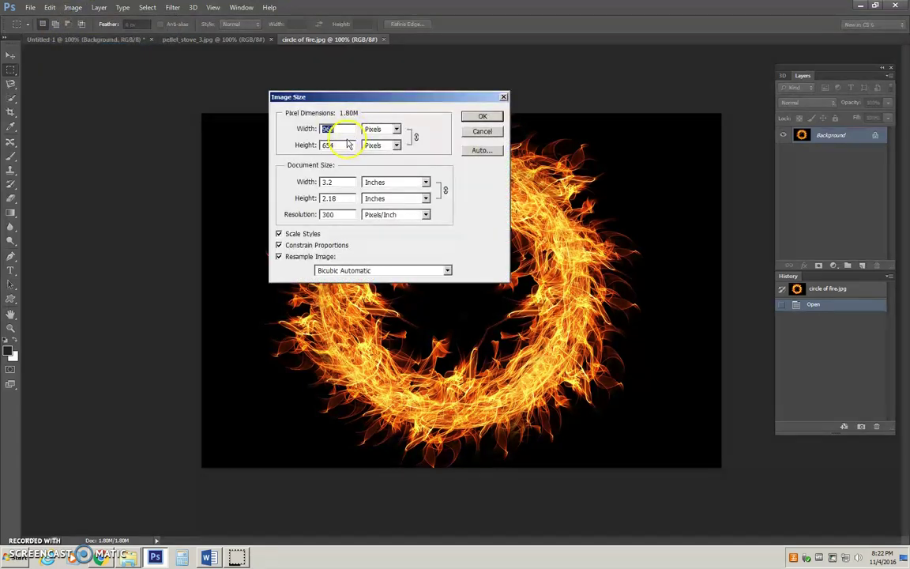
pyautogui.moveTo(348, 145); pyautogui.dragTo(233, 145)
pyautogui.write('300')
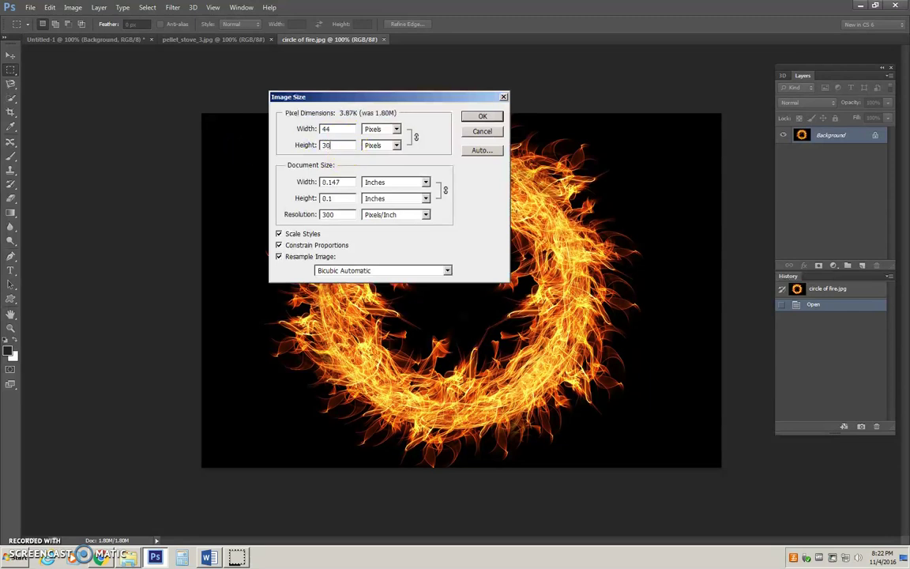
pyautogui.click(481, 116)
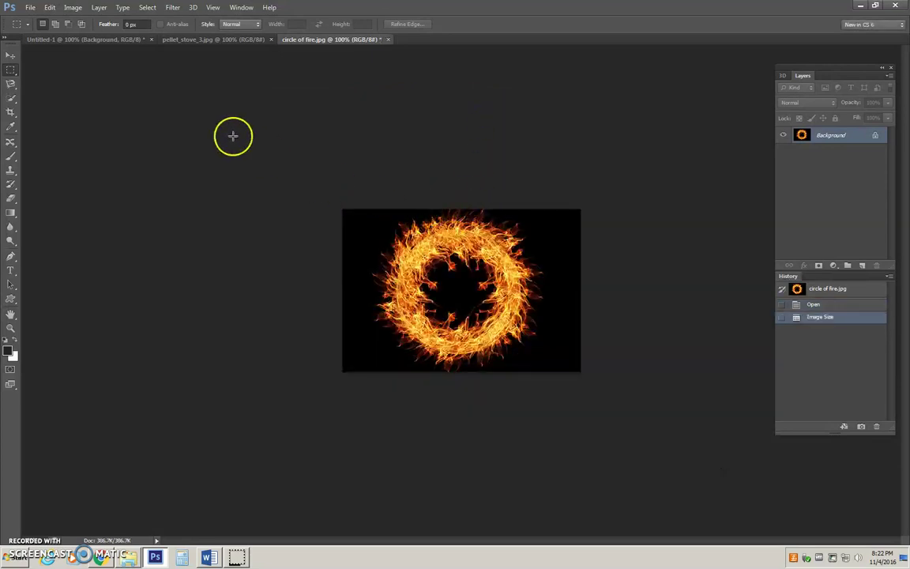
# Step: Move the fire ring into the banner as Layer 2, right of the stove
pyautogui.click(11, 54)
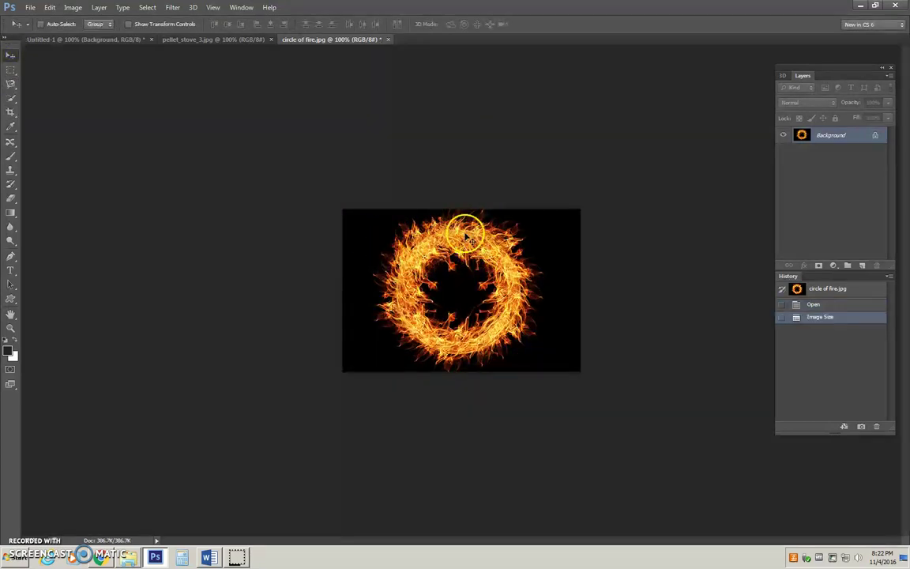
pyautogui.moveTo(466, 237); pyautogui.dragTo(586, 215)
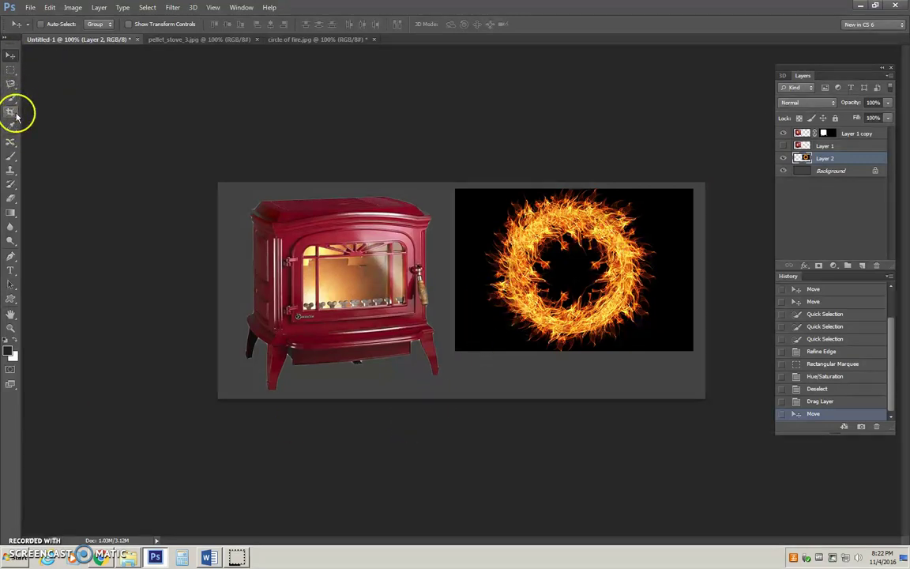
pyautogui.click(14, 85)
pyautogui.click(51, 96)
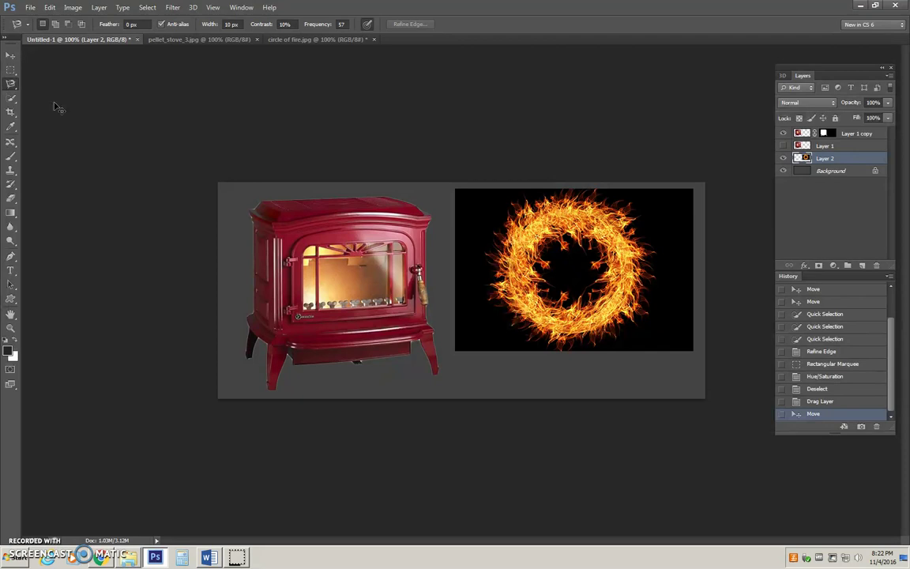
# Step: Zoom to 200% and trace the fire ring's top edge toward the upper right with Magnetic Lasso
pyautogui.hotkey('ctrl', '+')
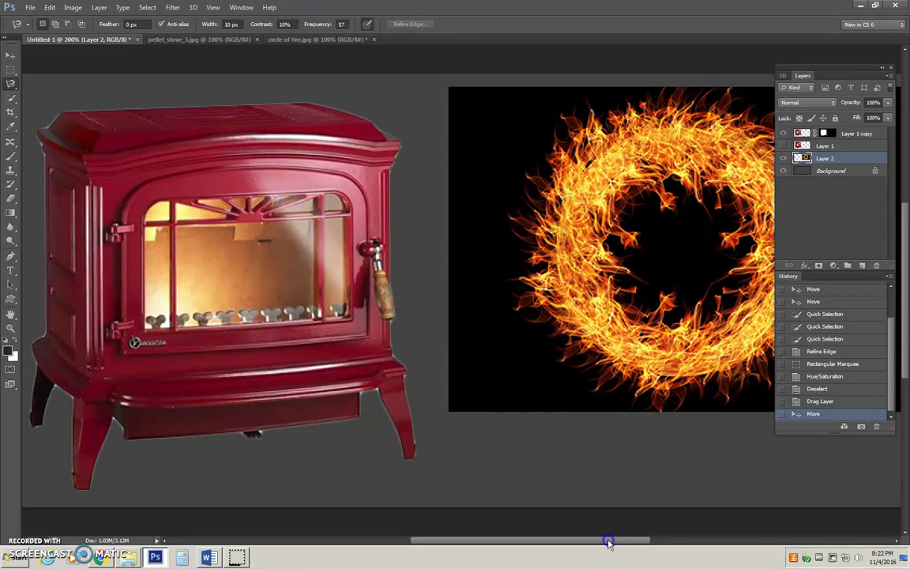
pyautogui.moveTo(608, 541); pyautogui.dragTo(697, 532)
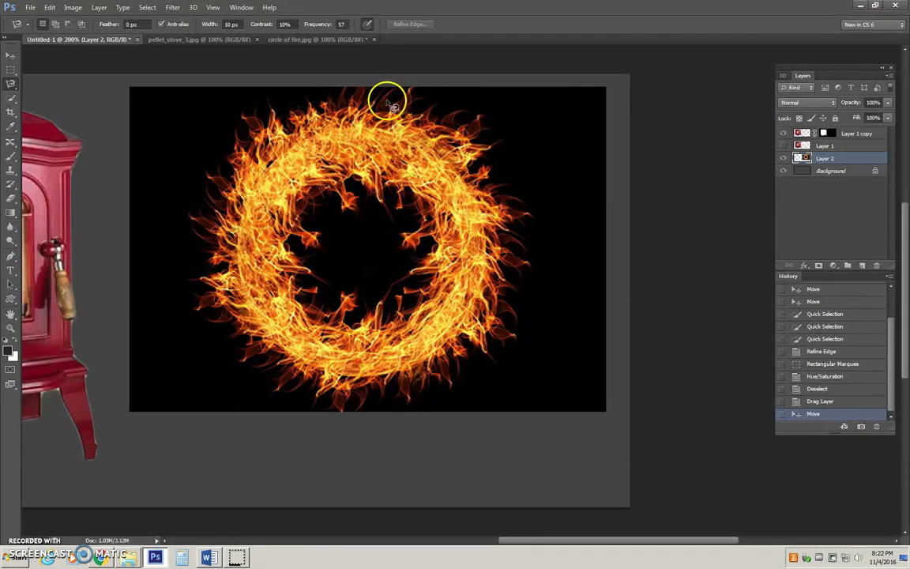
pyautogui.click(341, 106)
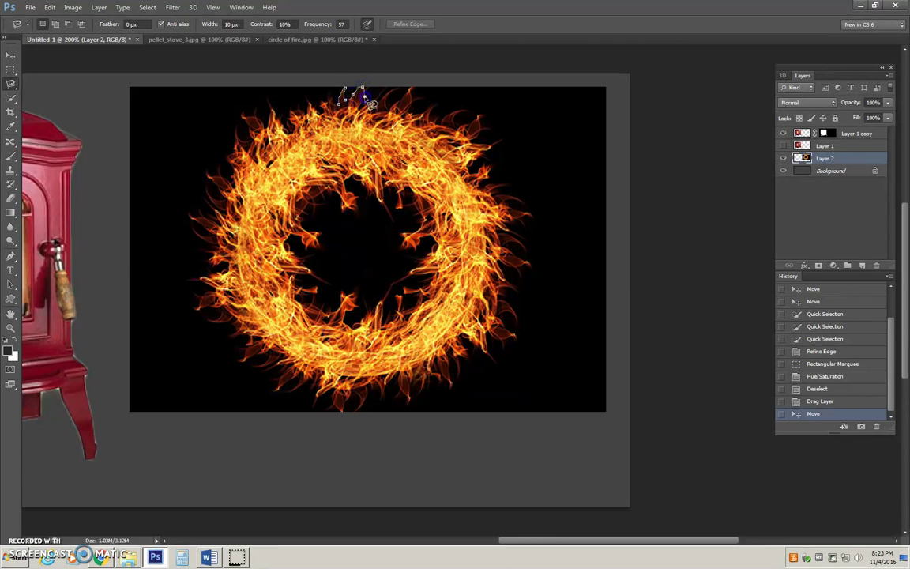
pyautogui.click(383, 90)
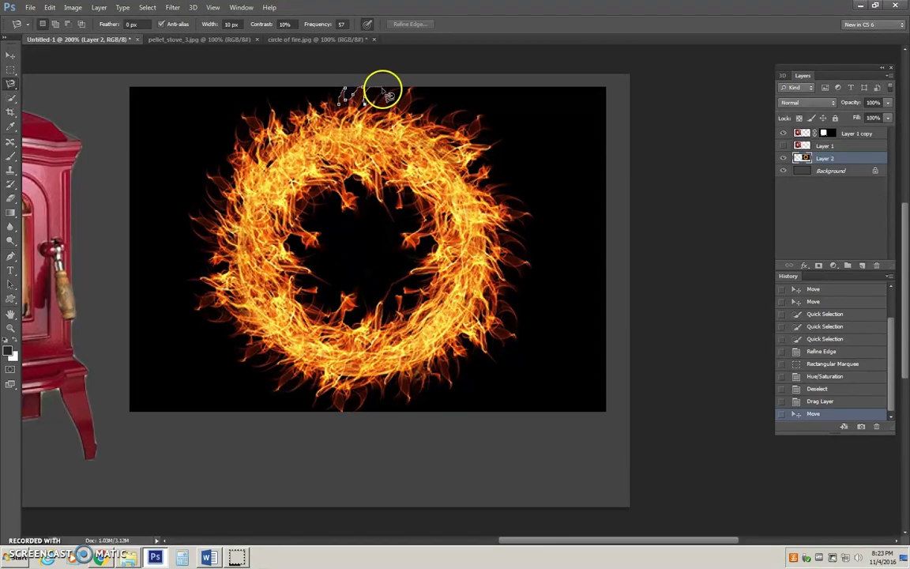
pyautogui.click(380, 103)
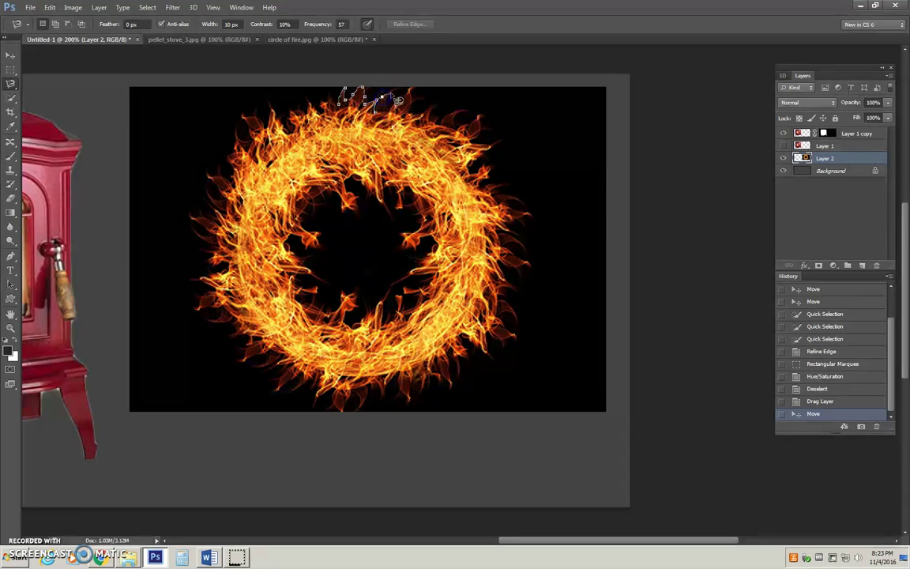
pyautogui.click(394, 90)
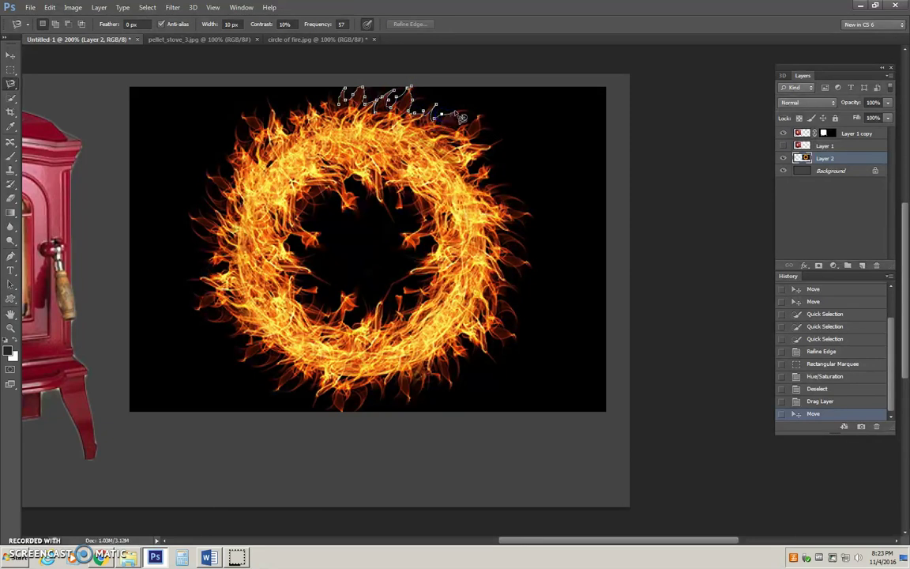
pyautogui.click(462, 108)
pyautogui.click(458, 117)
pyautogui.click(467, 122)
pyautogui.click(484, 125)
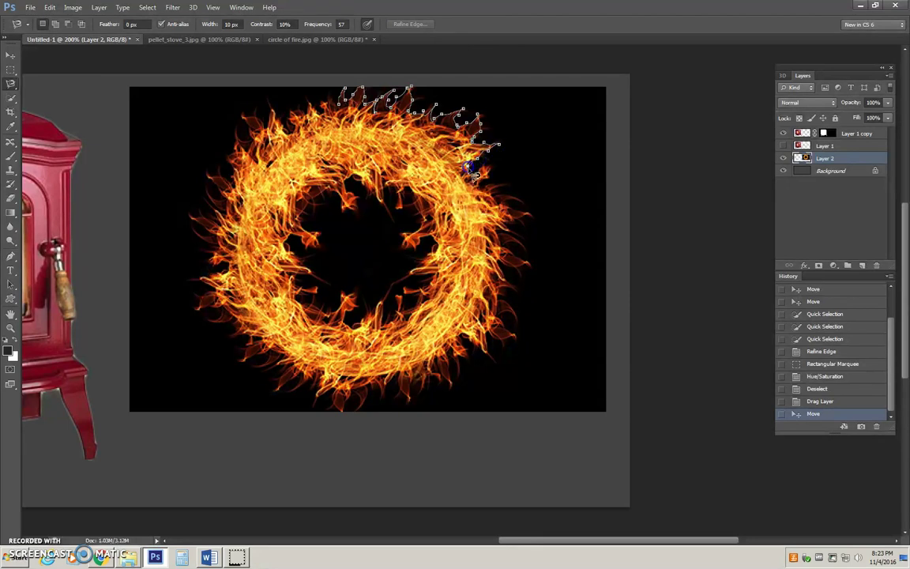
# Step: Extend the lasso outline down the upper half of the ring's right flame edge
pyautogui.click(473, 172)
pyautogui.click(497, 169)
pyautogui.click(492, 171)
pyautogui.click(510, 194)
pyautogui.click(510, 203)
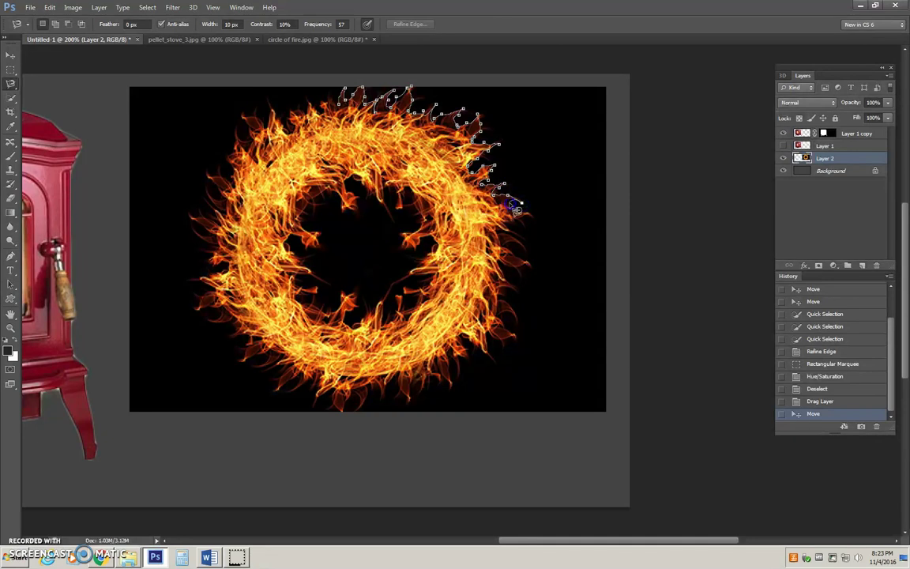
pyautogui.click(526, 210)
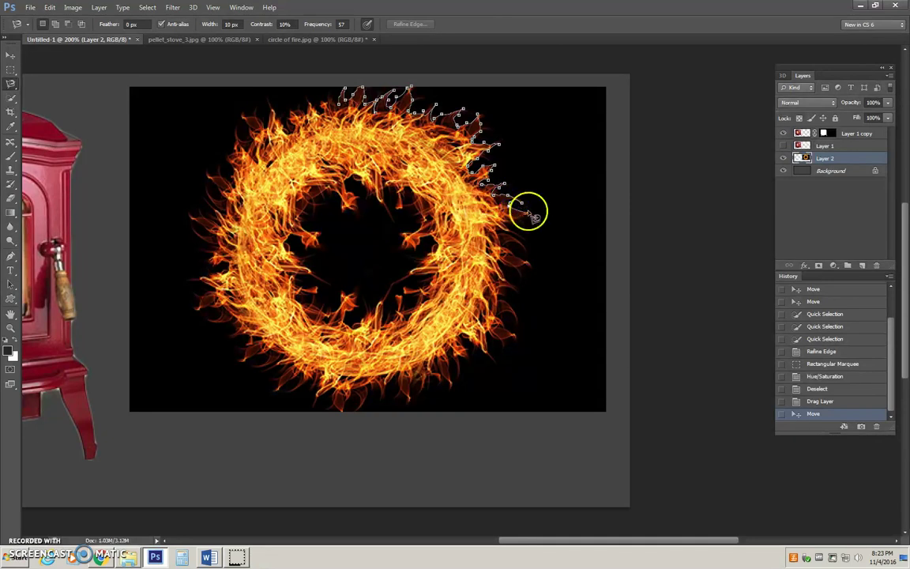
pyautogui.click(514, 221)
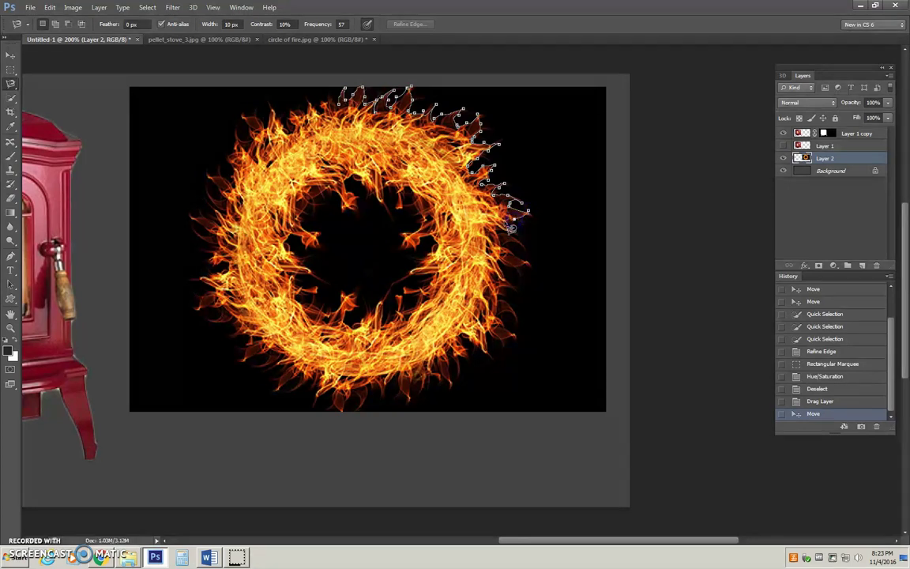
pyautogui.click(521, 237)
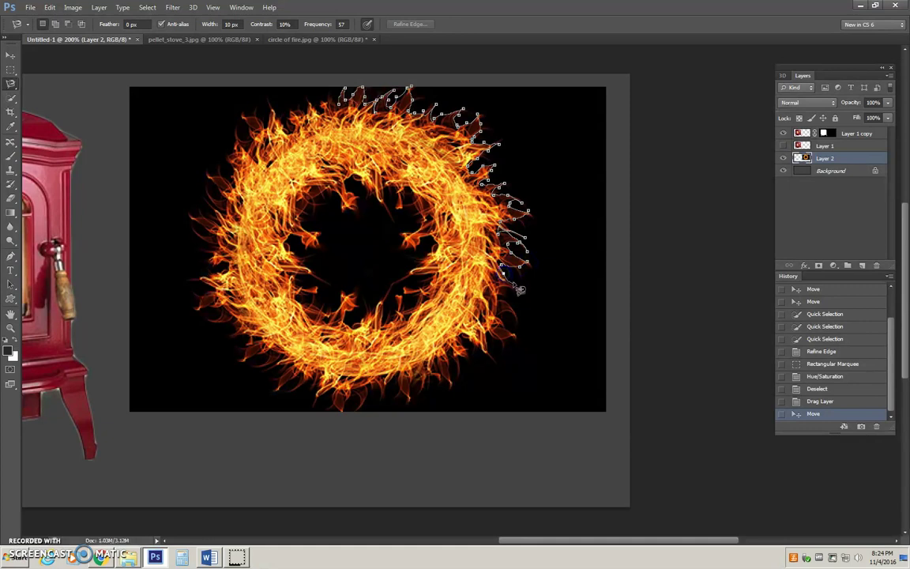
# Step: Continue the outline down the lower right edge toward the ring's bottom
pyautogui.click(517, 289)
pyautogui.click(515, 317)
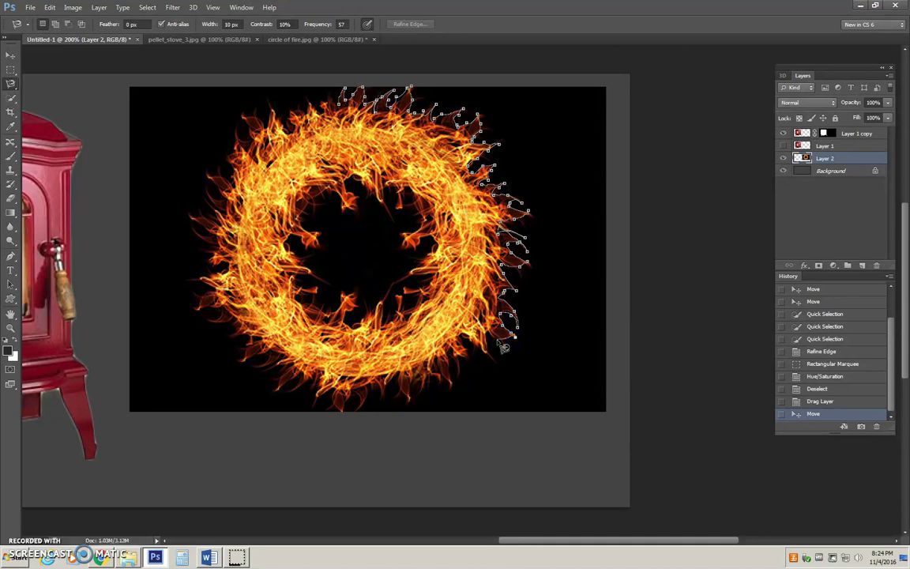
pyautogui.click(498, 336)
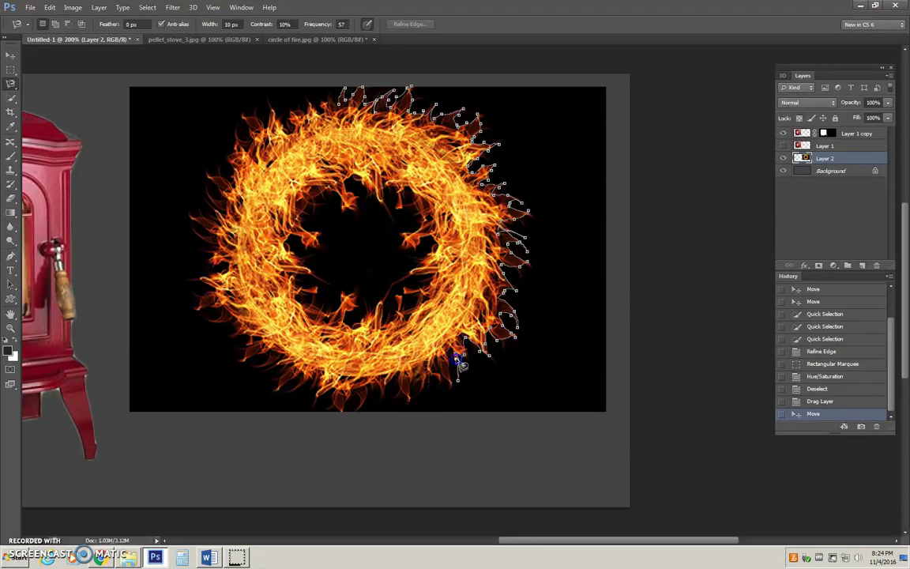
pyautogui.click(450, 383)
pyautogui.click(427, 374)
pyautogui.click(419, 392)
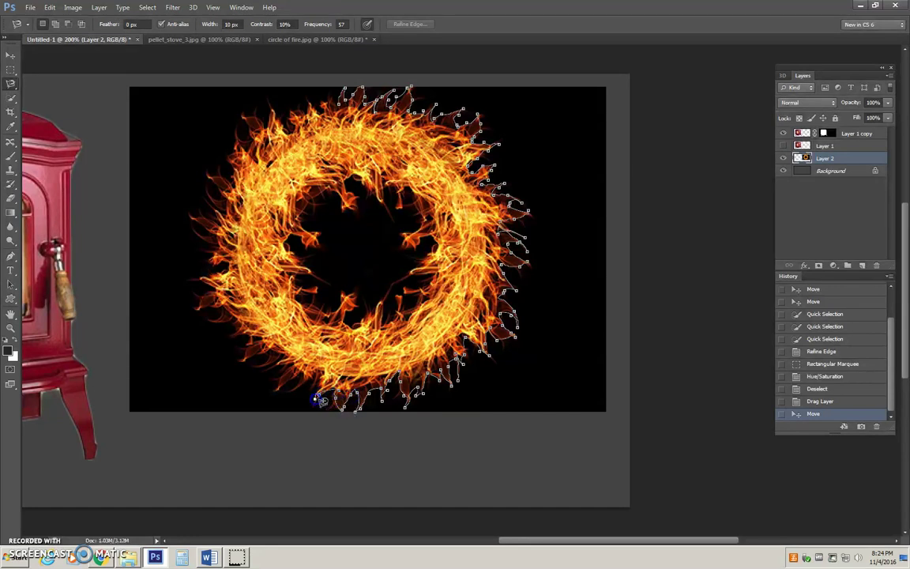
# Step: Trace the Magnetic Lasso along the fire ring's bottom edge and lower-left flames
pyautogui.click(321, 386)
pyautogui.click(284, 398)
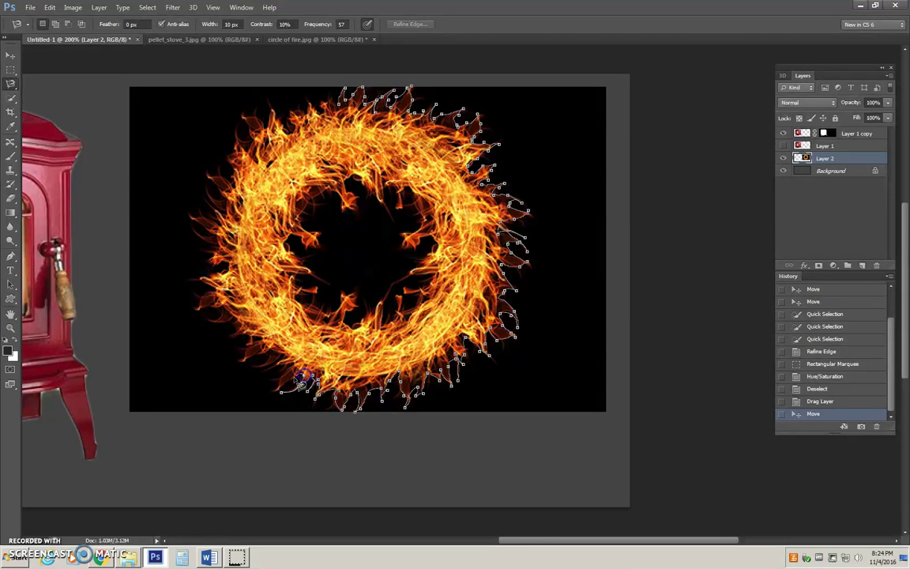
pyautogui.click(287, 385)
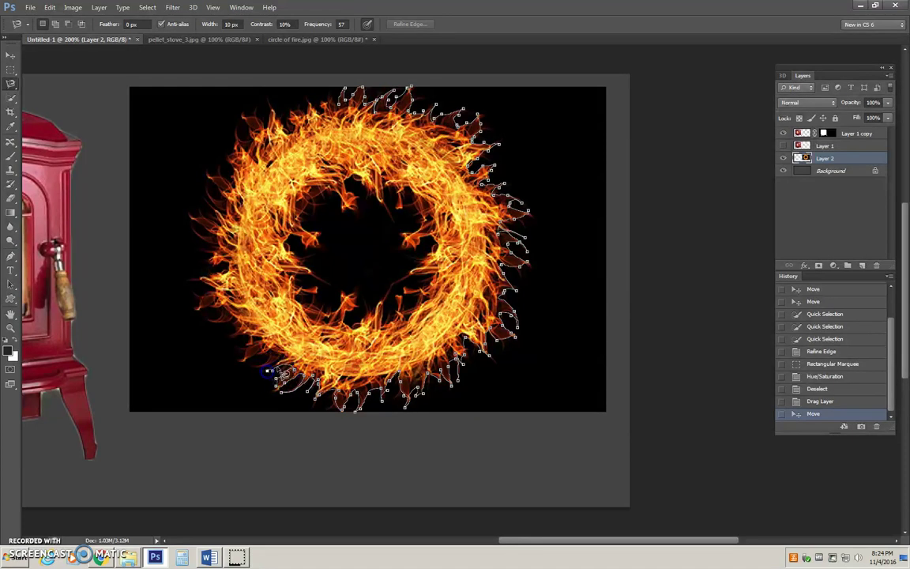
pyautogui.click(252, 367)
pyautogui.click(239, 358)
pyautogui.click(252, 351)
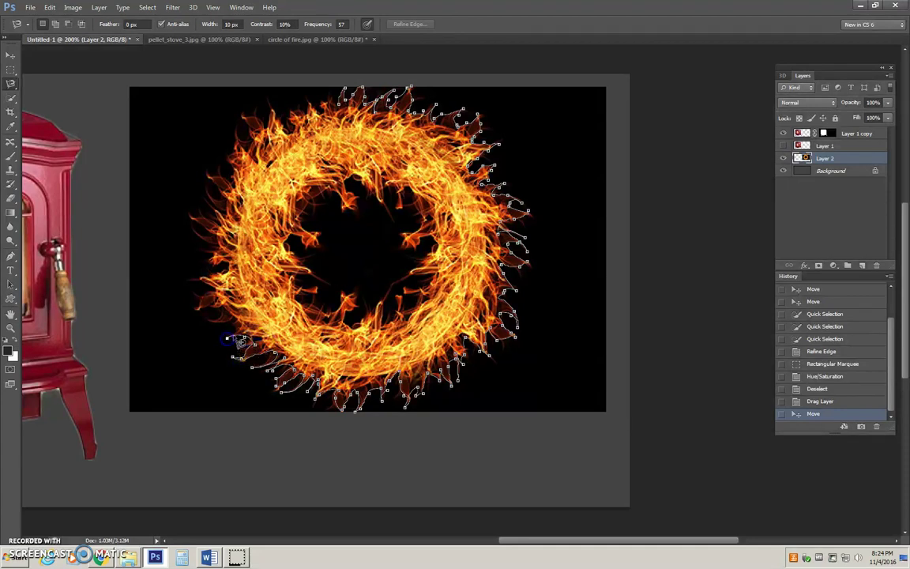
pyautogui.click(208, 323)
pyautogui.click(196, 310)
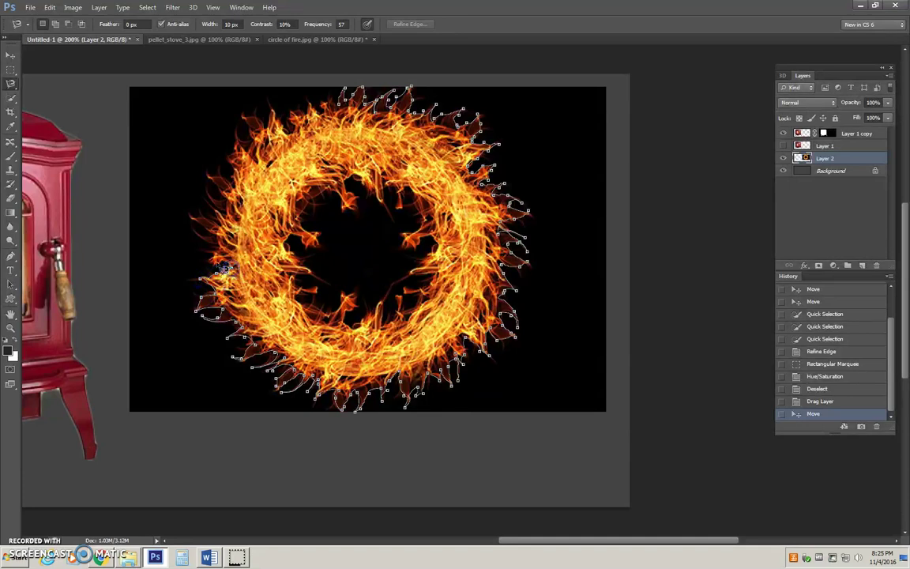
# Step: Continue the lasso up the ring's left edge and across the top, closing it at the start point
pyautogui.click(208, 256)
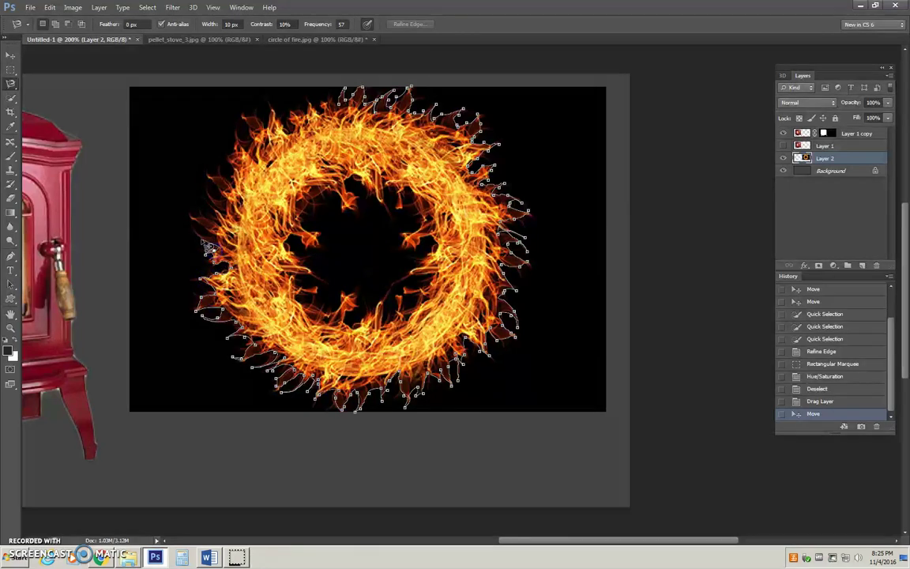
pyautogui.click(192, 227)
pyautogui.click(188, 210)
pyautogui.click(202, 205)
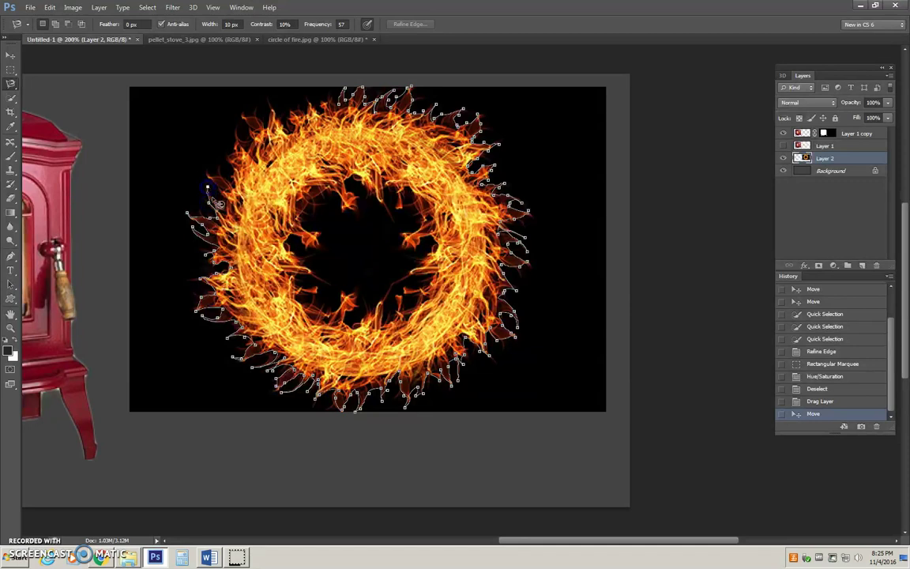
pyautogui.click(226, 195)
pyautogui.click(237, 166)
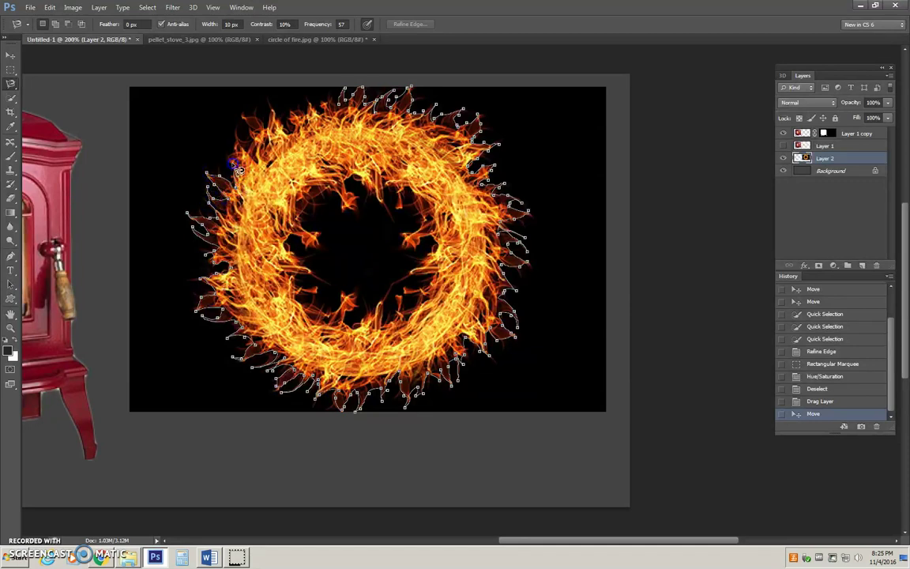
pyautogui.click(239, 147)
pyautogui.click(245, 132)
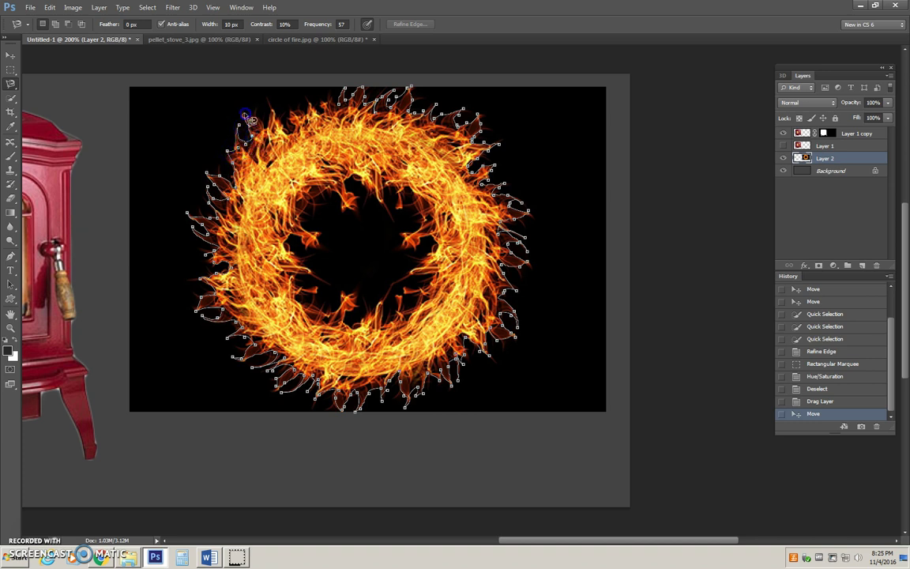
pyautogui.click(272, 103)
pyautogui.click(295, 102)
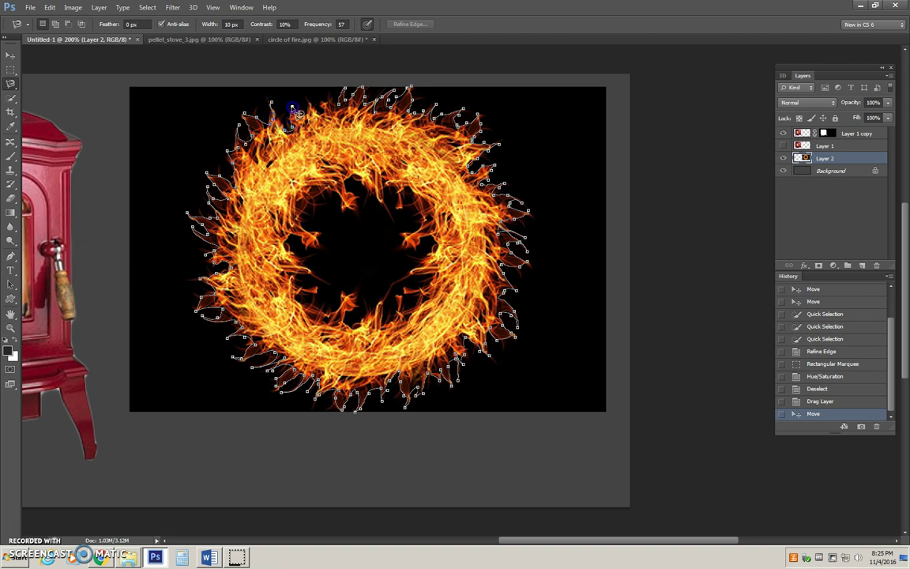
pyautogui.click(334, 113)
pyautogui.click(371, 93)
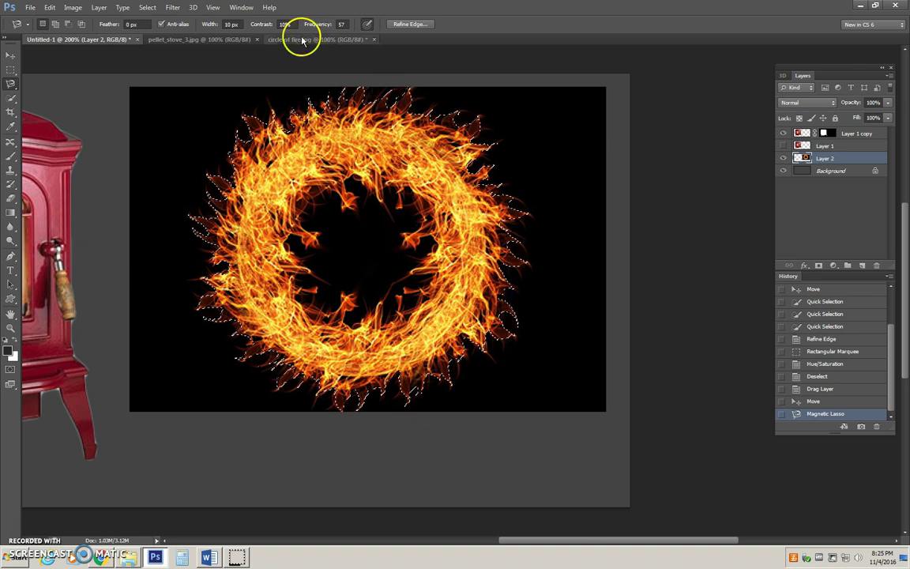
# Step: In Refine Edge, preview the selection On Layers and enable Smart Radius at 3 px
pyautogui.click(407, 24)
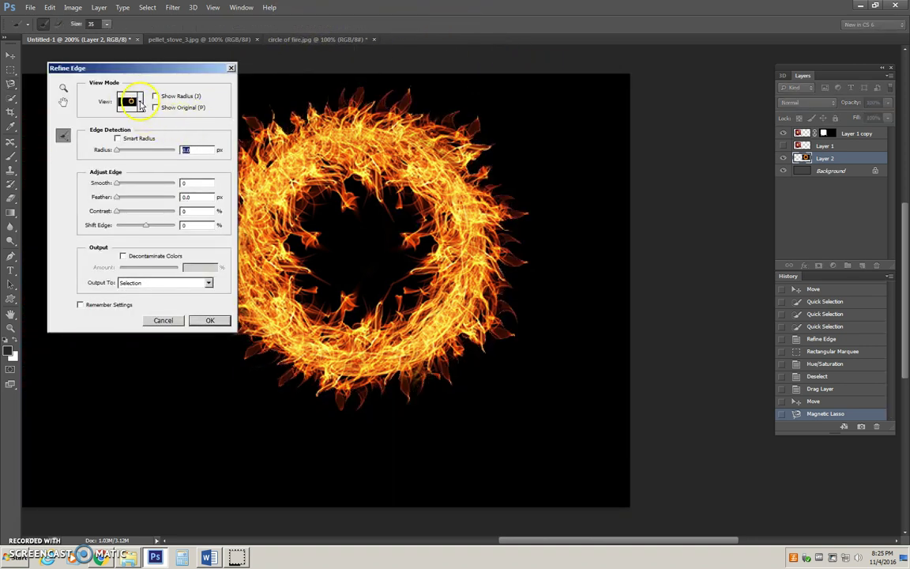
pyautogui.click(141, 102)
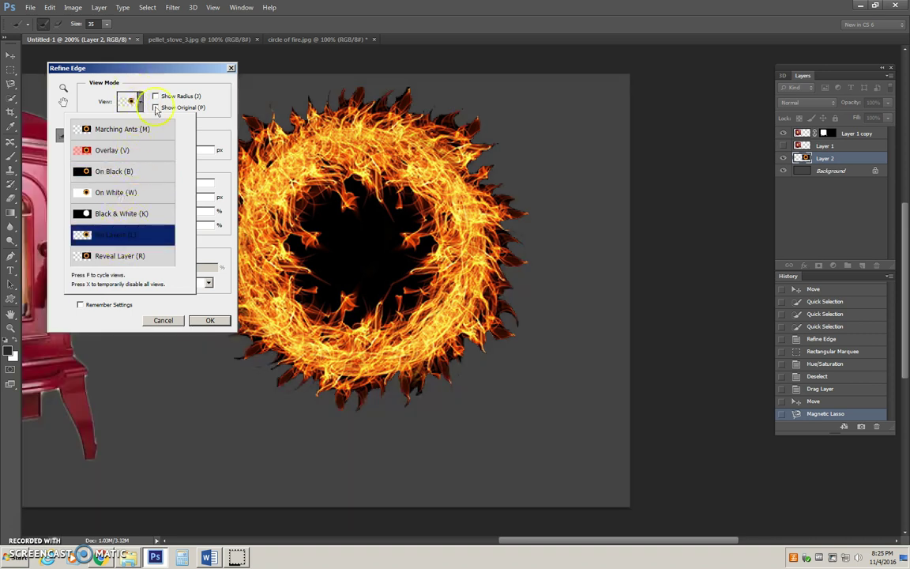
pyautogui.click(193, 68)
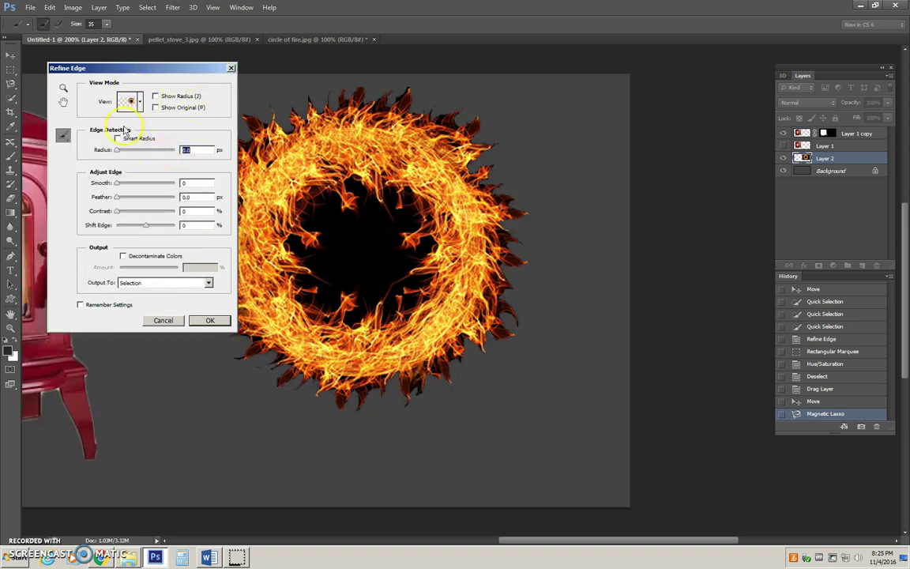
pyautogui.click(117, 138)
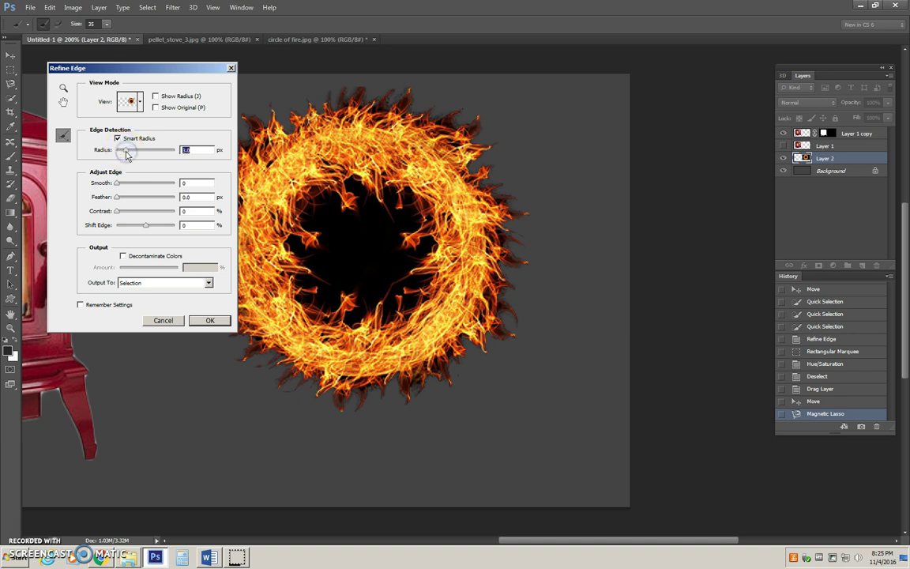
pyautogui.click(126, 151)
# Step: Set Smooth 9, Feather 3.5, Contrast 12%, Shift Edge +20%, and output to a new masked layer
pyautogui.click(121, 185)
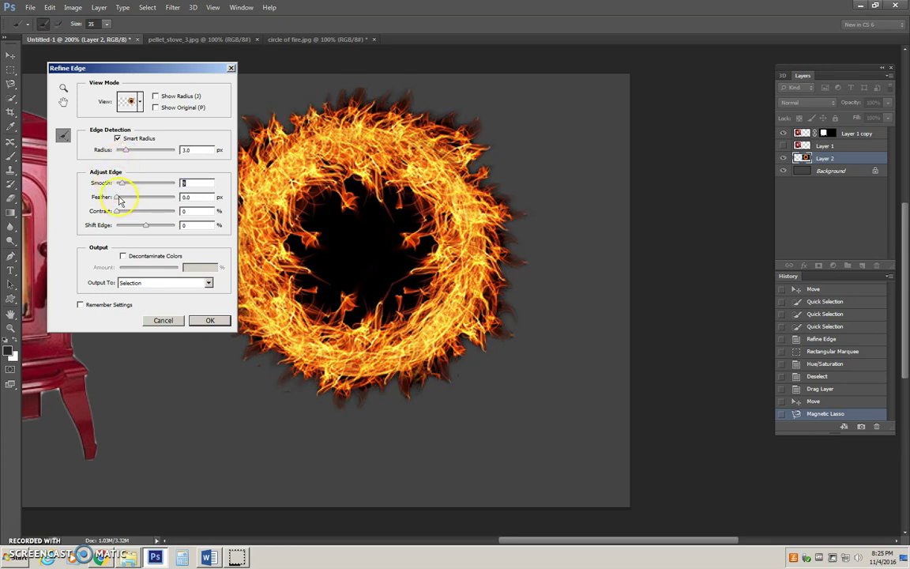
pyautogui.moveTo(120, 201); pyautogui.dragTo(129, 201)
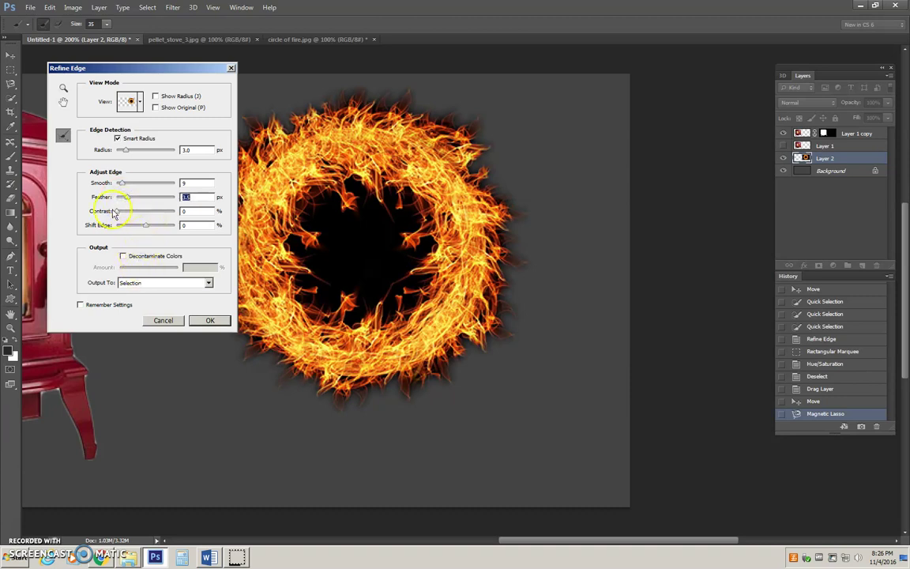
pyautogui.moveTo(116, 213); pyautogui.dragTo(123, 216)
pyautogui.moveTo(147, 228); pyautogui.dragTo(148, 227)
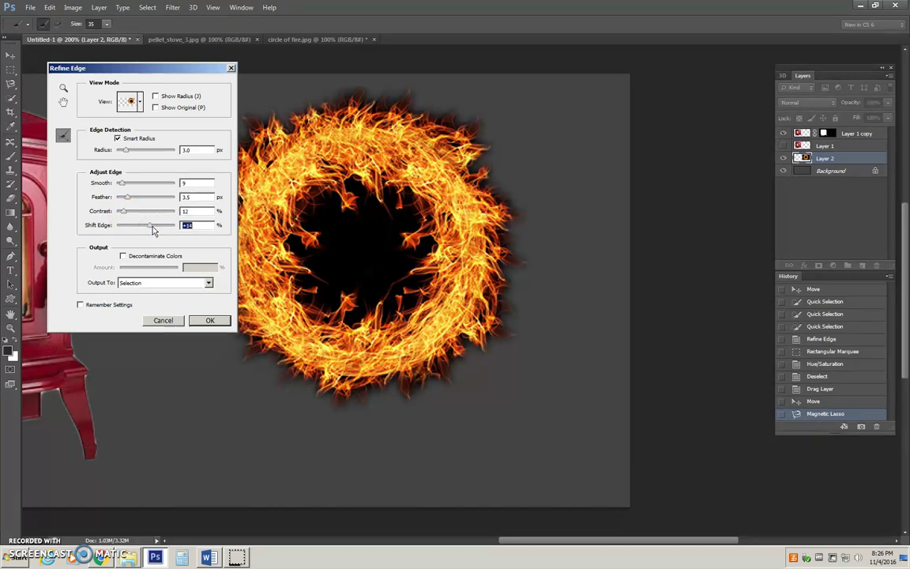
pyautogui.moveTo(152, 226); pyautogui.dragTo(151, 227)
pyautogui.click(208, 284)
pyautogui.click(164, 319)
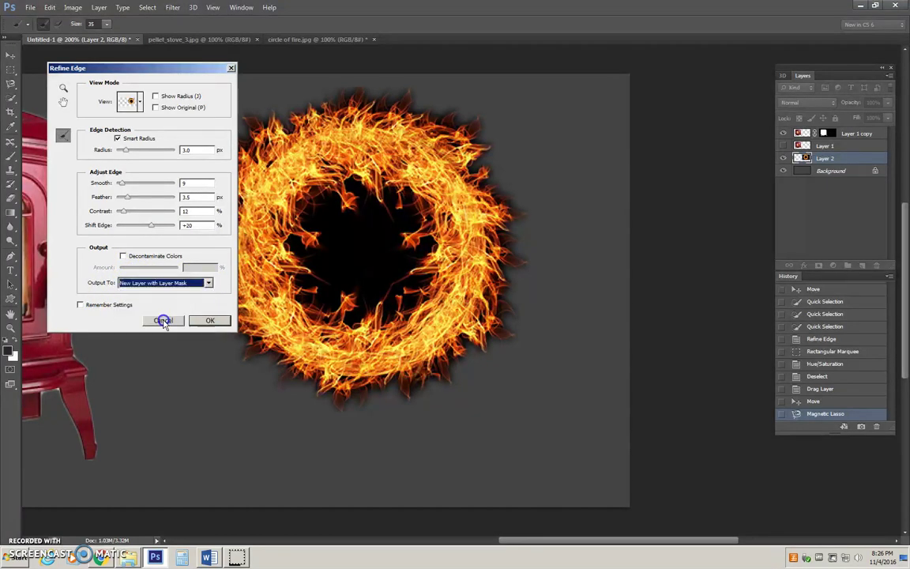
pyautogui.click(215, 323)
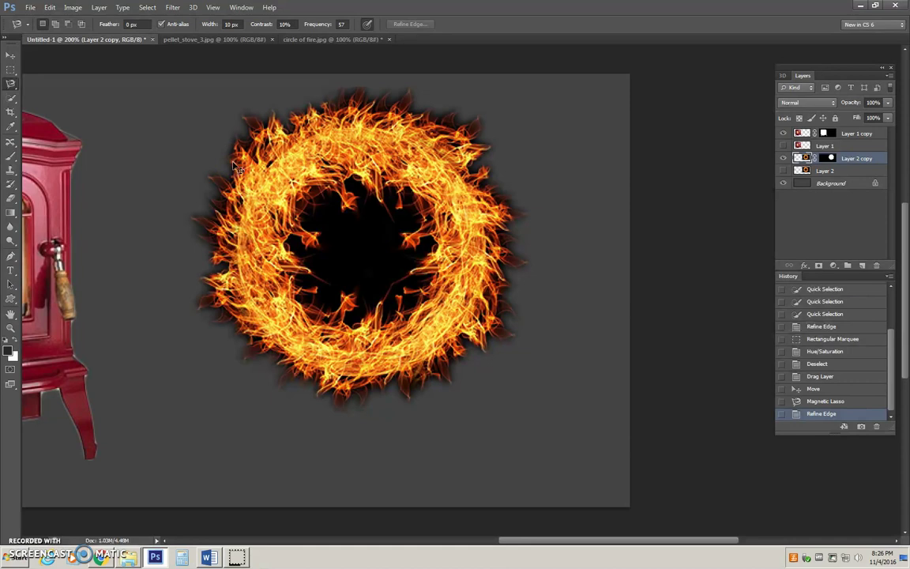
pyautogui.hotkey('ctrl', '-')
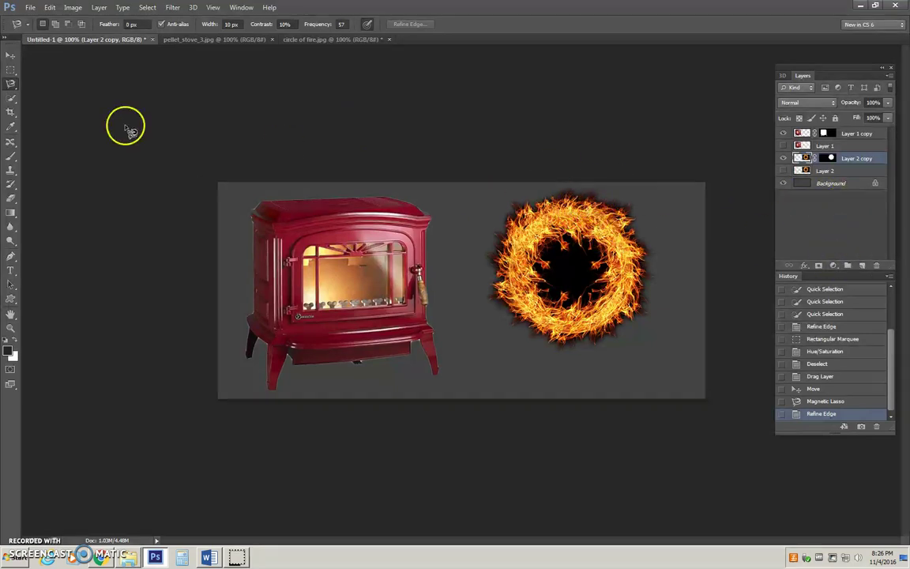
pyautogui.click(10, 56)
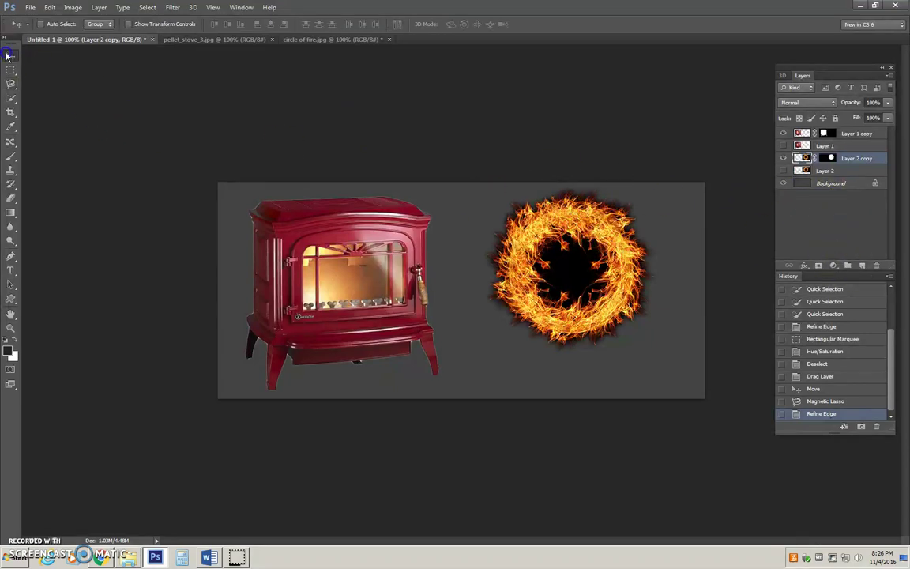
# Step: Add a new layer and type 'Custom Cast Creations' in a dark-red Harrington text box below the ring
pyautogui.click(861, 267)
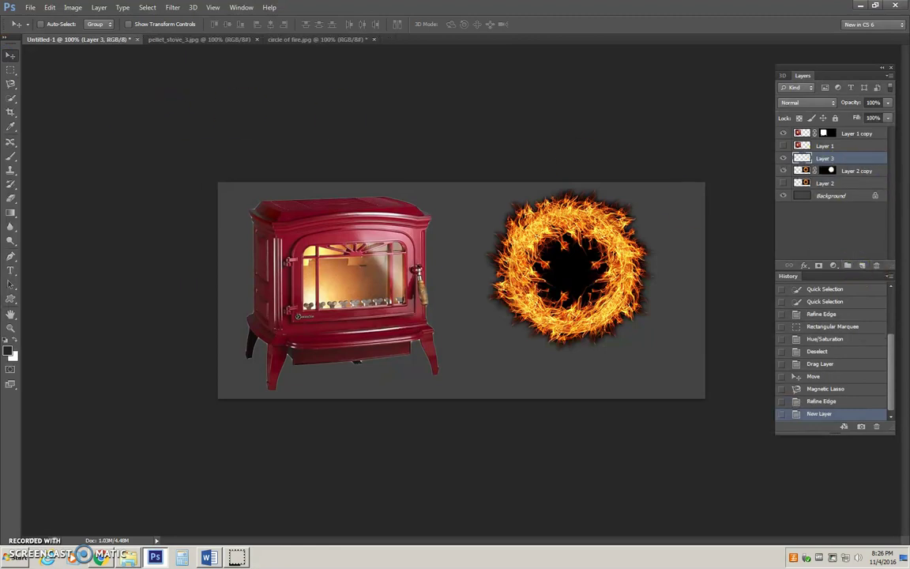
pyautogui.click(11, 270)
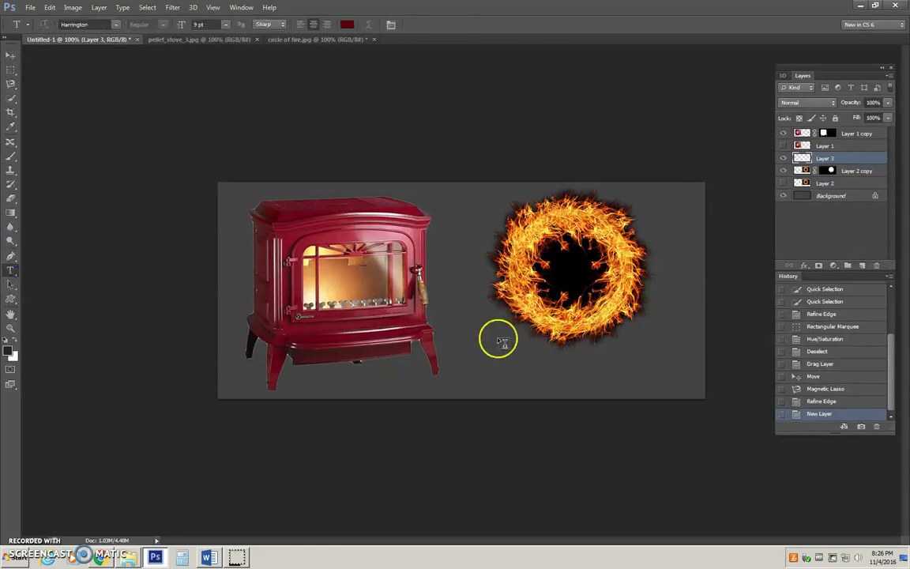
pyautogui.moveTo(461, 340); pyautogui.dragTo(656, 383)
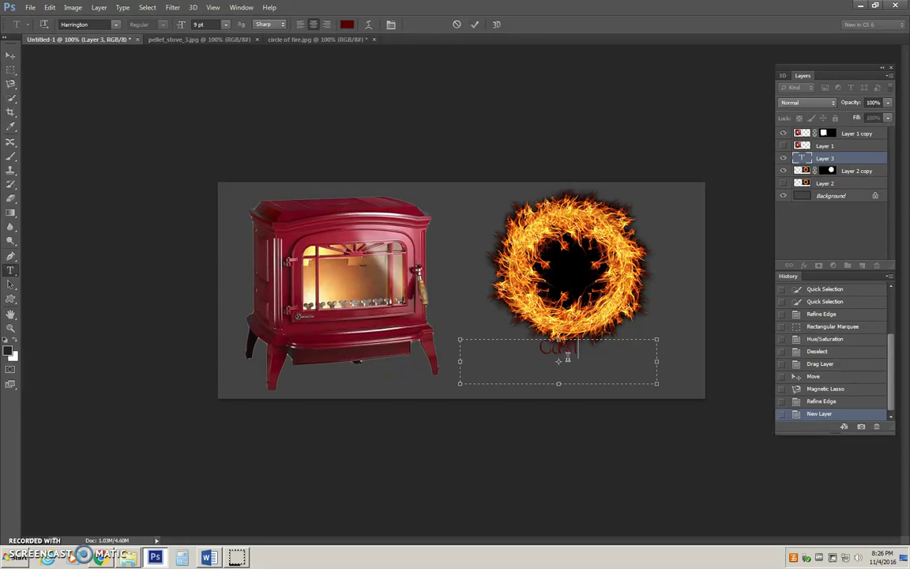
pyautogui.write('stom Cast Creations')
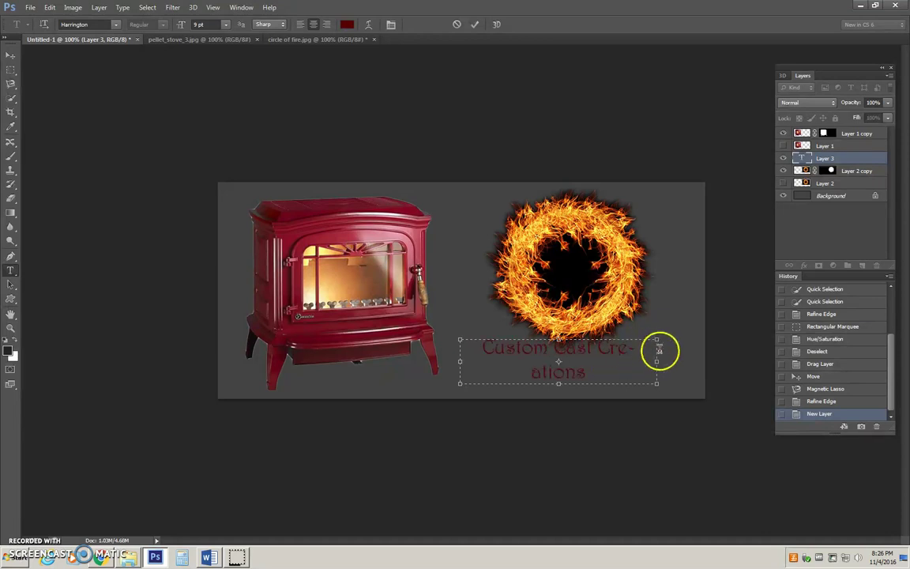
pyautogui.click(592, 372)
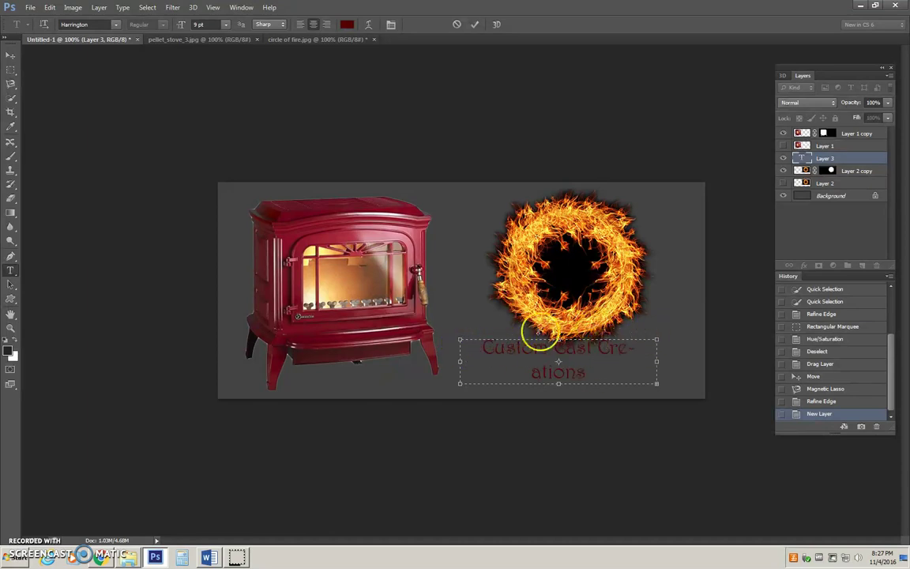
# Step: Commit the tagline and nudge it slightly down and to the right
pyautogui.click(10, 59)
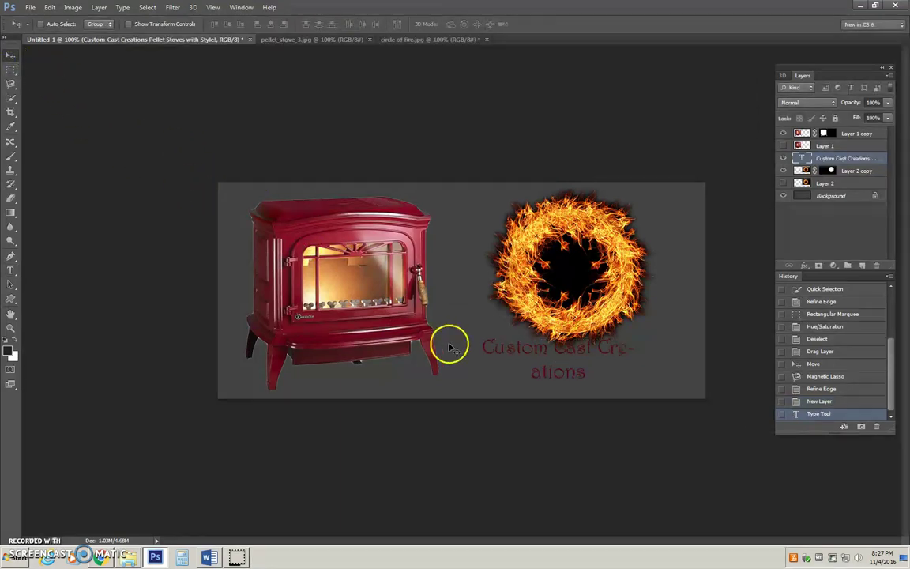
pyautogui.moveTo(589, 345); pyautogui.dragTo(604, 357)
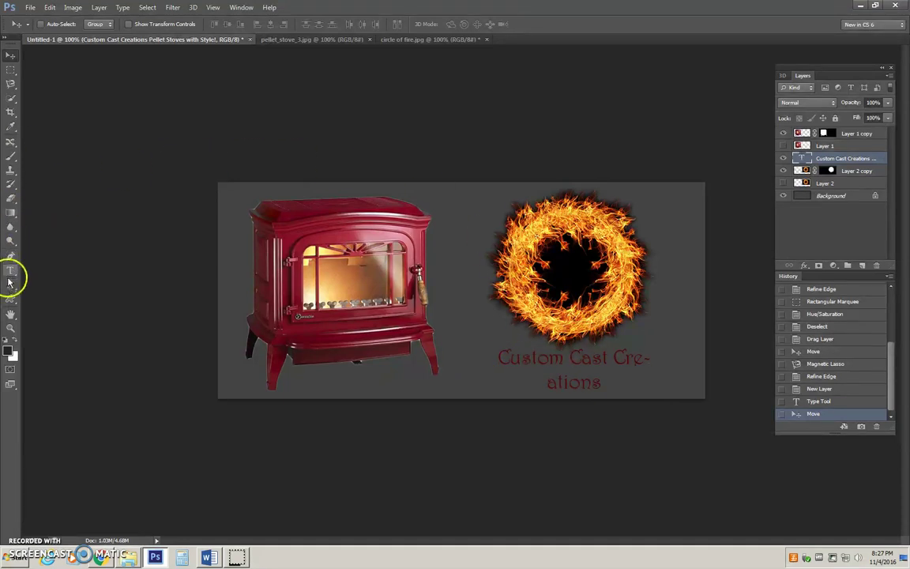
pyautogui.click(11, 72)
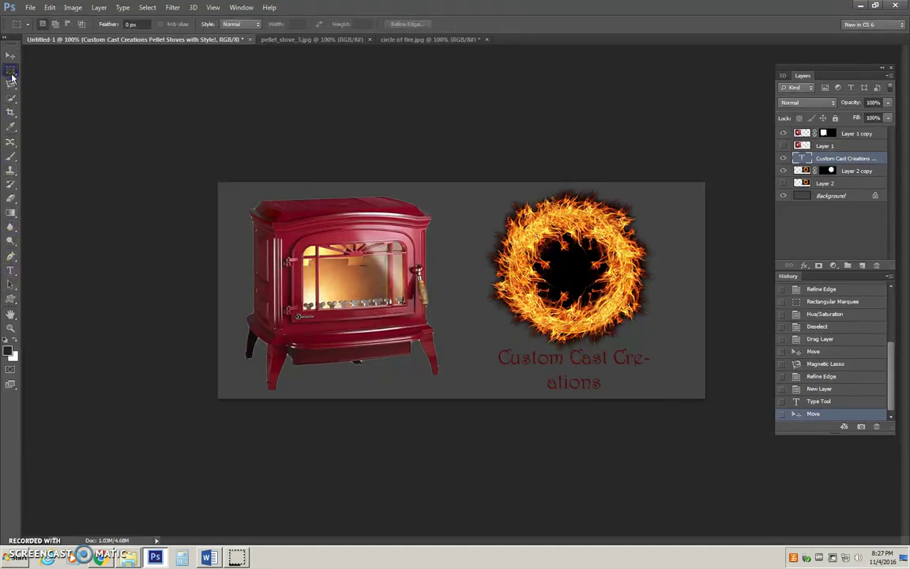
# Step: Widen the text box so both lines, 'Custom Cast Creations' and 'Pellet Stoves with Style!', show
pyautogui.click(13, 271)
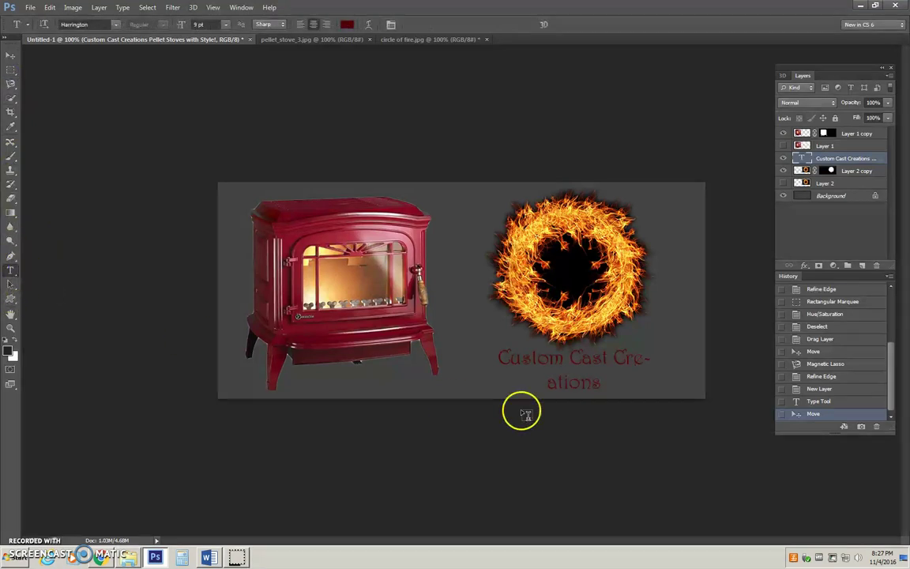
pyautogui.click(536, 361)
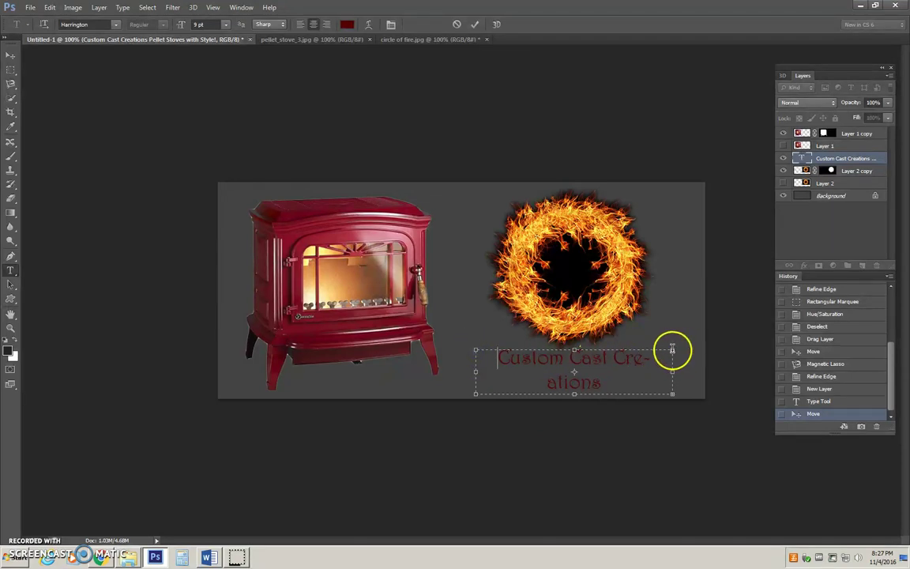
pyautogui.moveTo(672, 349); pyautogui.dragTo(694, 349)
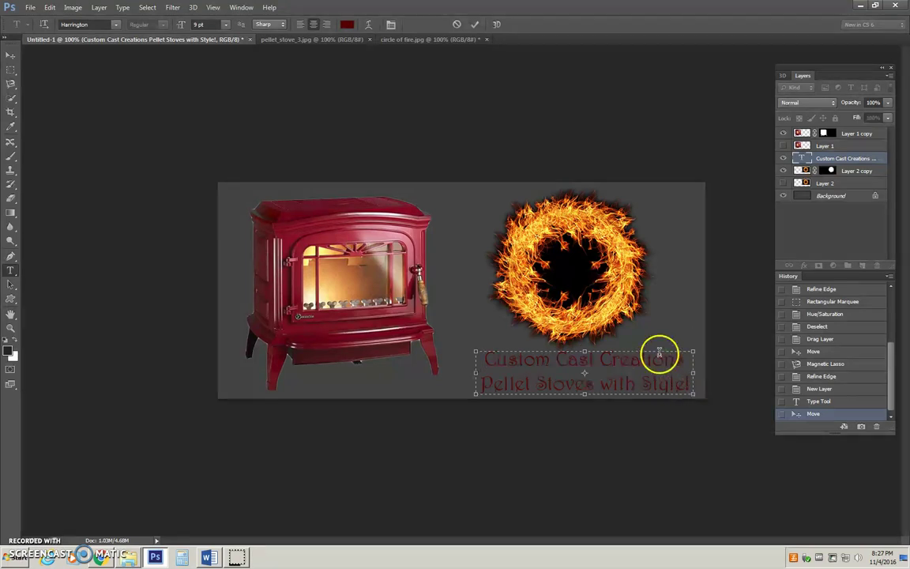
pyautogui.click(7, 57)
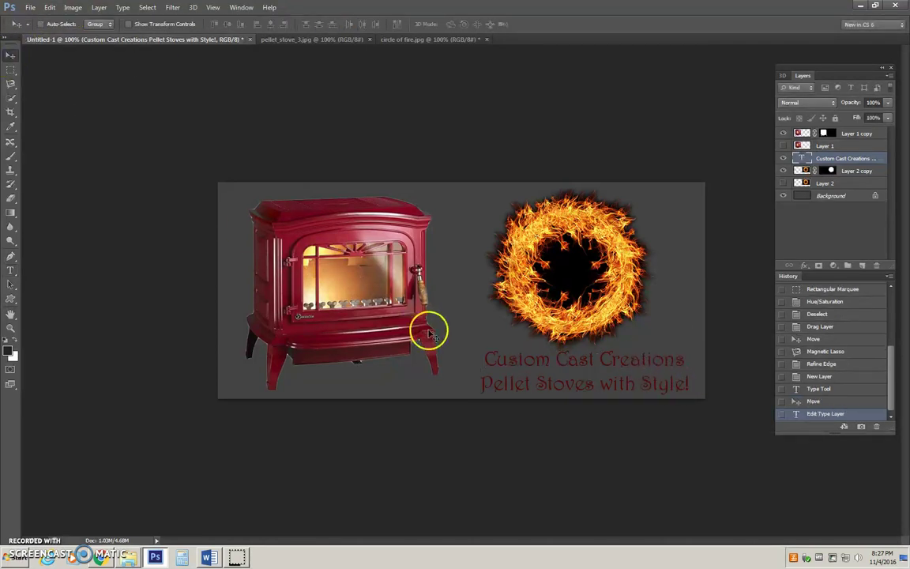
pyautogui.moveTo(594, 364); pyautogui.dragTo(591, 364)
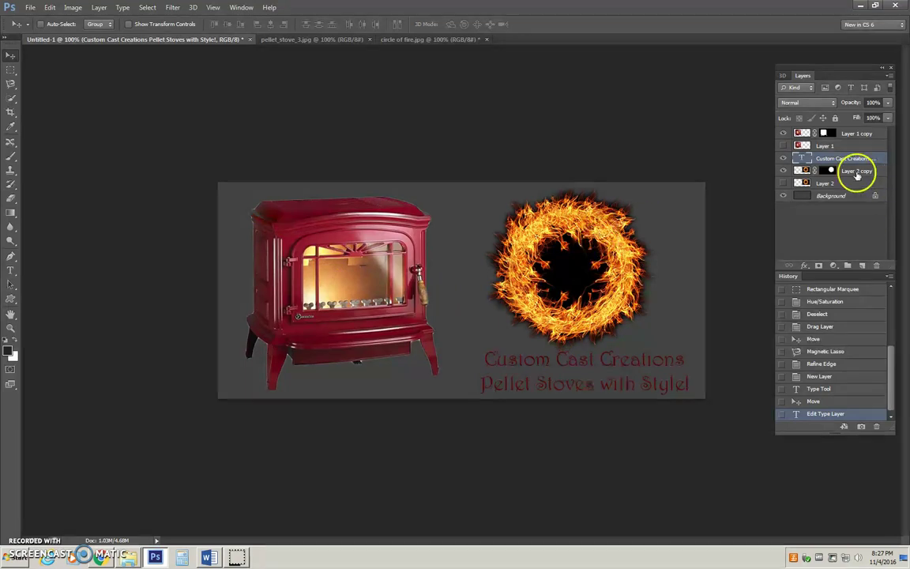
# Step: Select Layer 2 copy and nudge the fire ring slightly right above the tagline
pyautogui.click(806, 169)
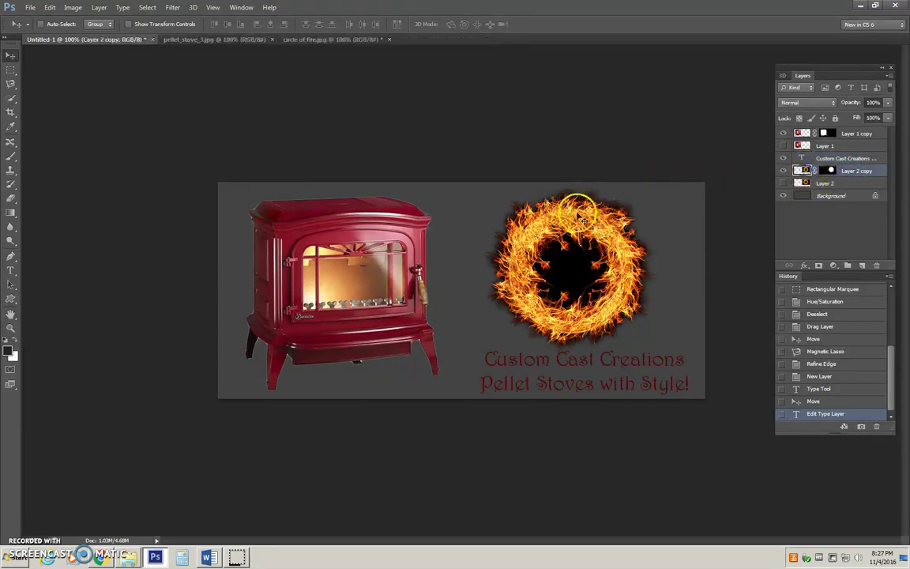
pyautogui.moveTo(579, 215); pyautogui.dragTo(587, 209)
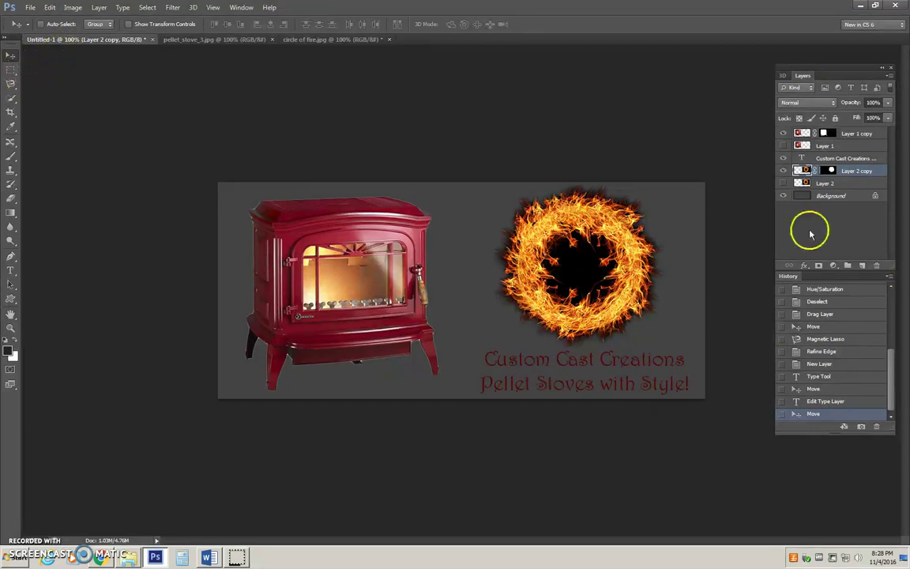
# Step: On a new layer, fill a rectangle around the tagline with #020202 at 60% opacity, then deselect
pyautogui.click(863, 266)
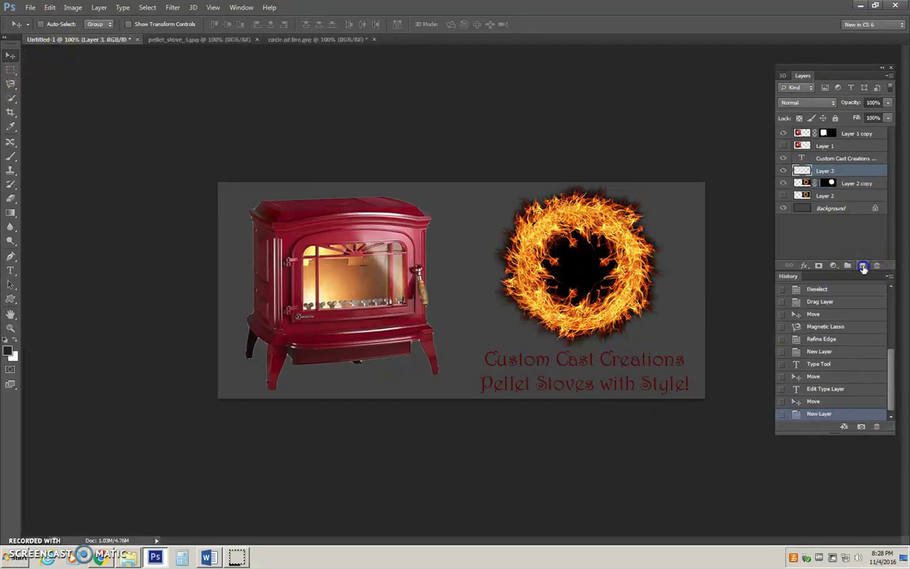
pyautogui.click(10, 69)
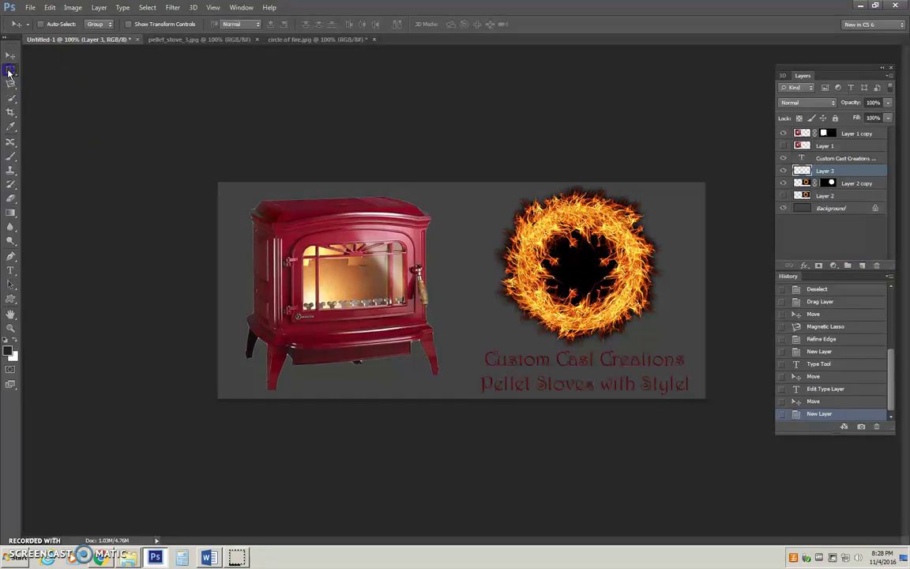
pyautogui.moveTo(468, 345); pyautogui.dragTo(697, 399)
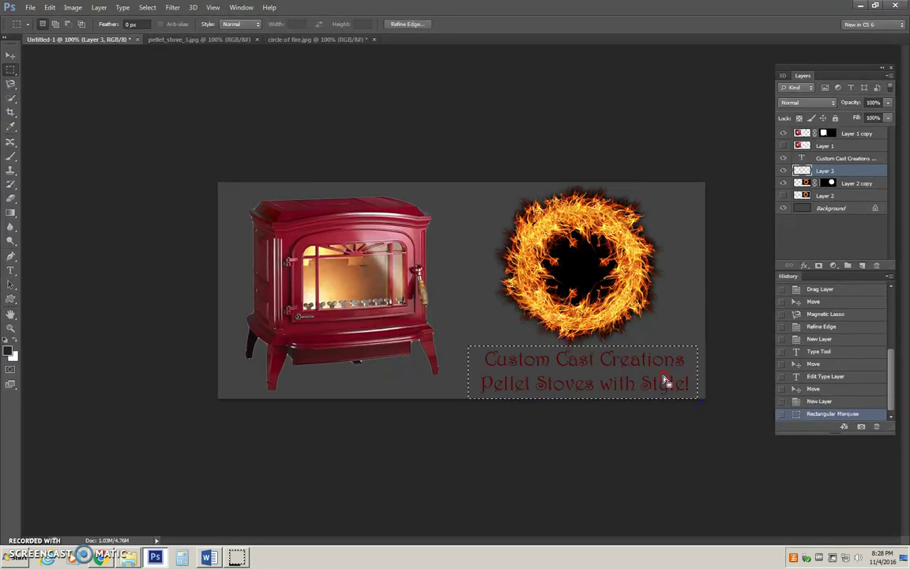
pyautogui.rightClick(665, 381)
pyautogui.click(679, 311)
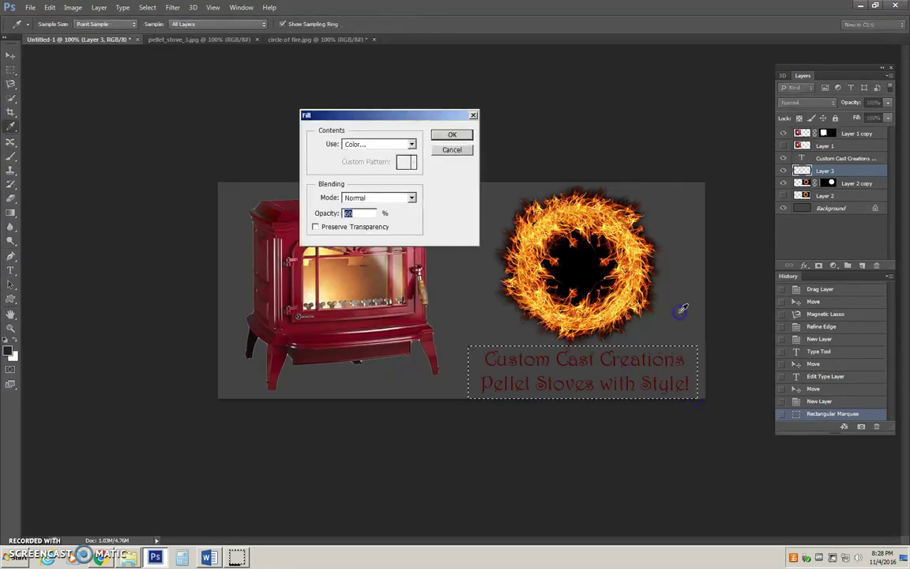
pyautogui.click(412, 144)
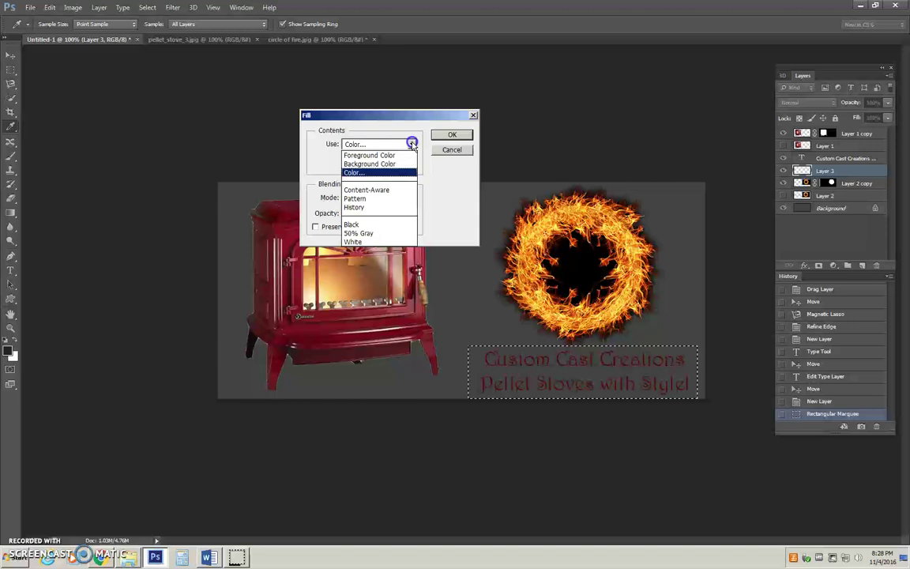
pyautogui.click(350, 174)
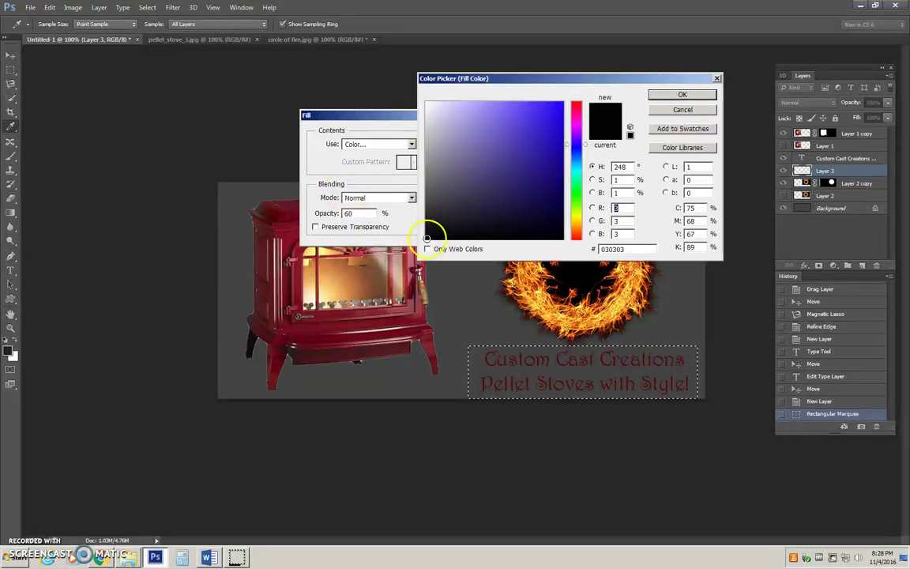
pyautogui.click(686, 92)
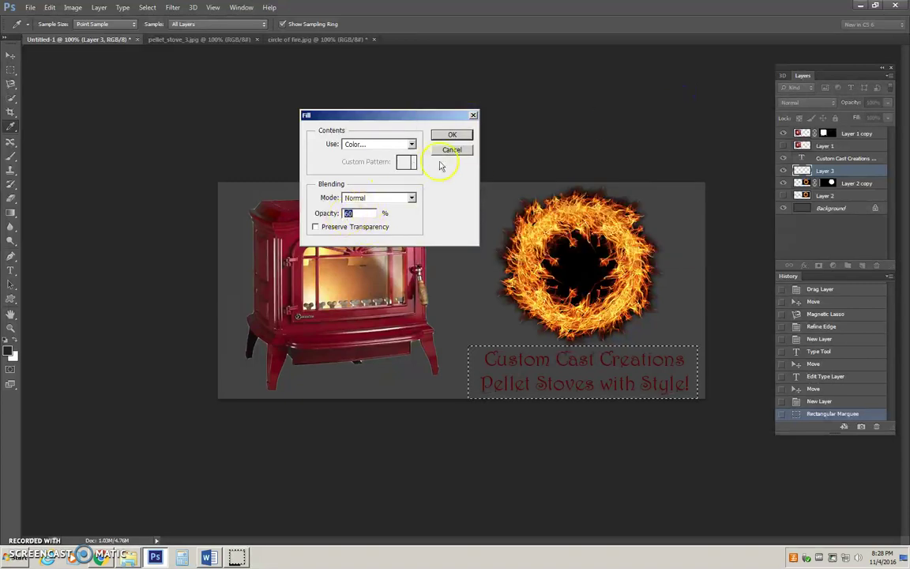
pyautogui.click(466, 136)
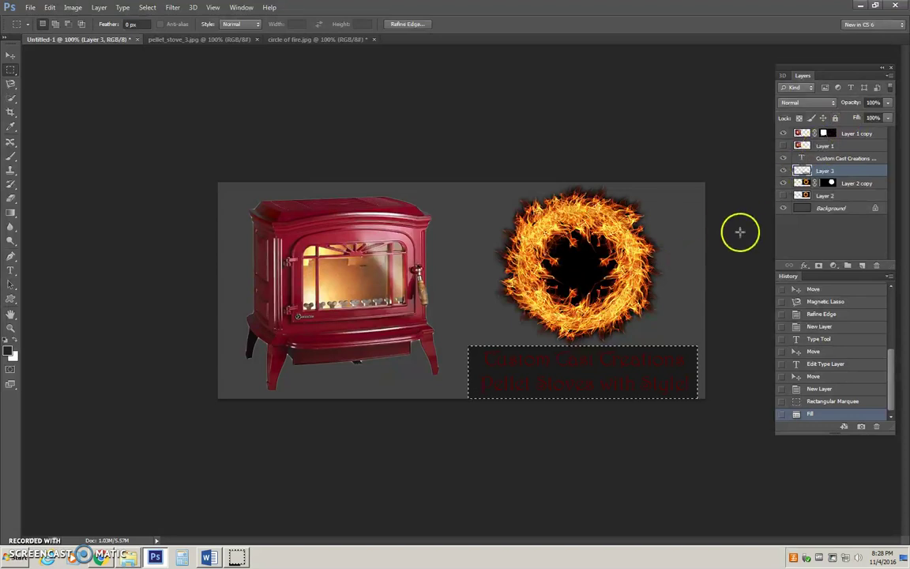
pyautogui.click(356, 213)
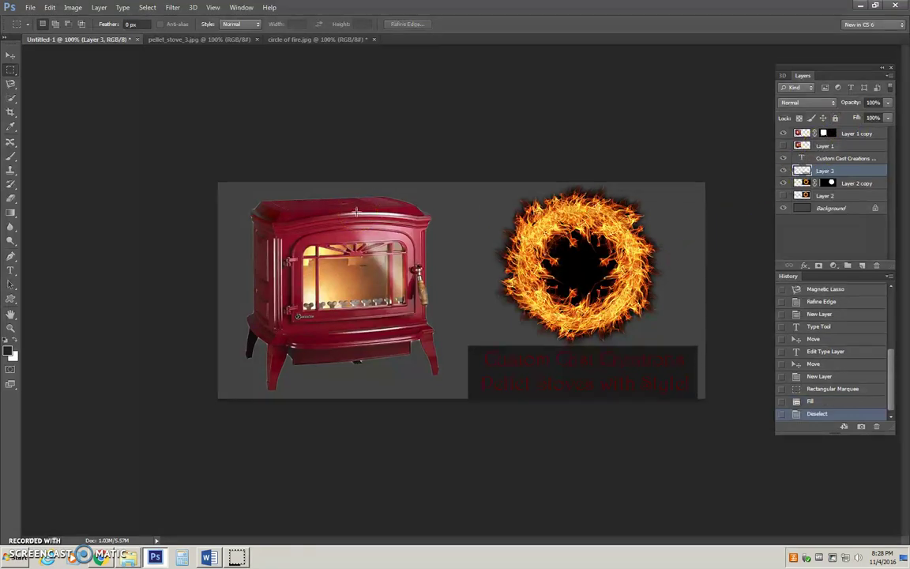